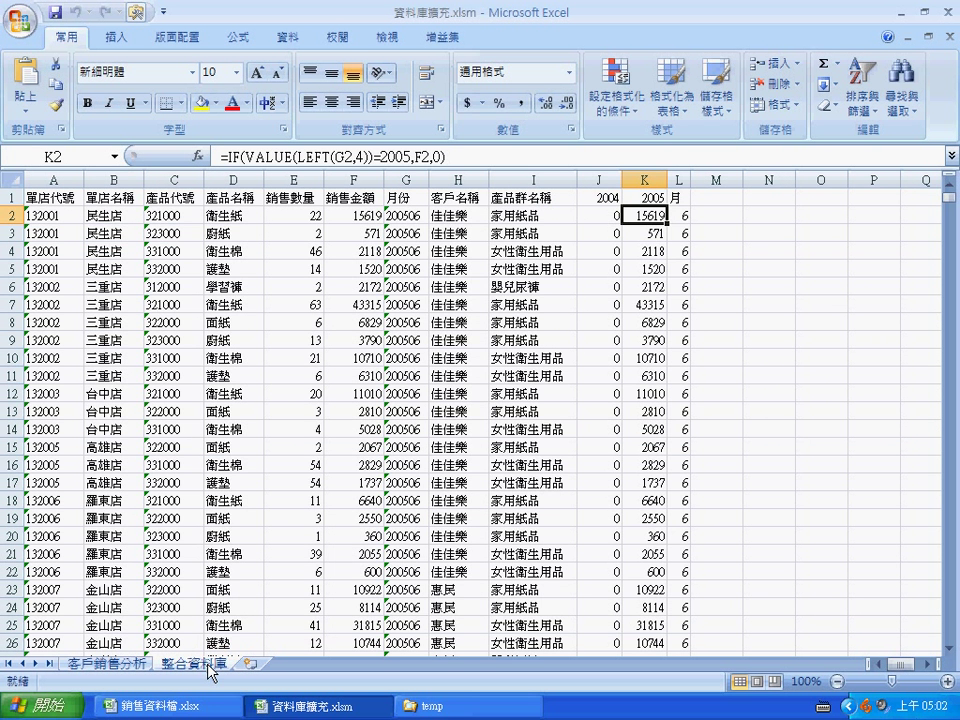
- Check the 2004, 2005 and 月 header cells in J1:L1
{"action": "left_click", "coordinate": [598, 197]}
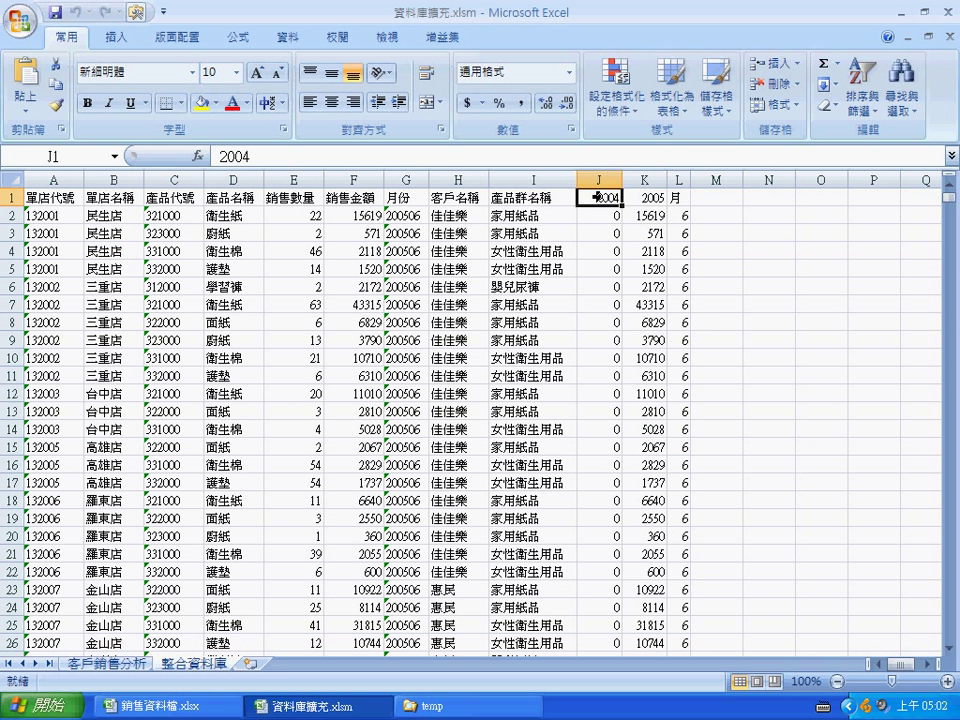
{"action": "left_click", "coordinate": [655, 198]}
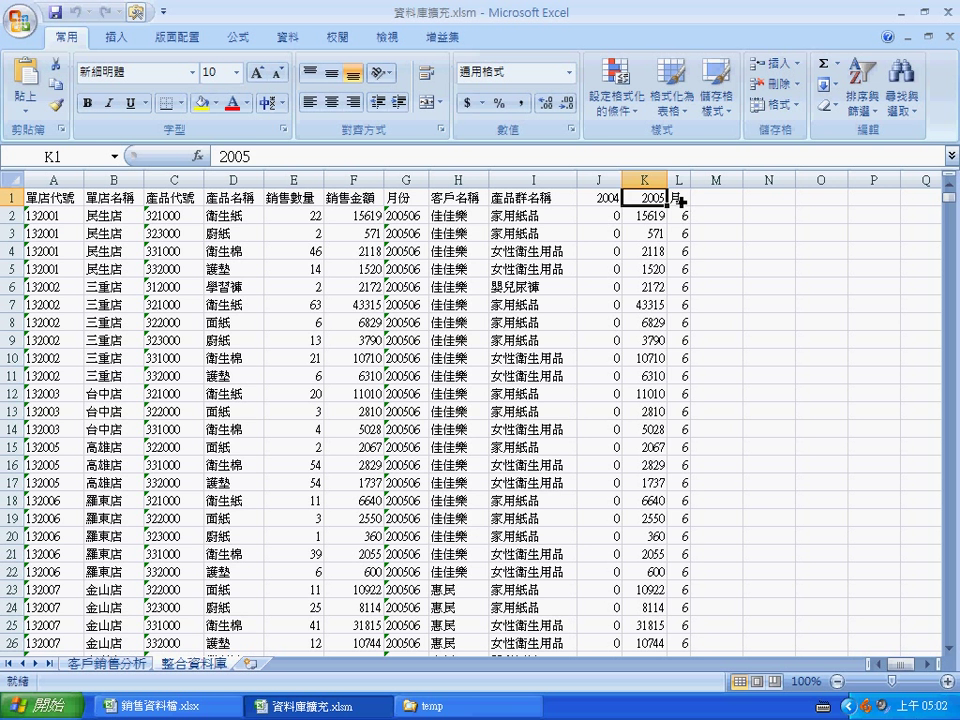
{"action": "key", "text": "Right"}
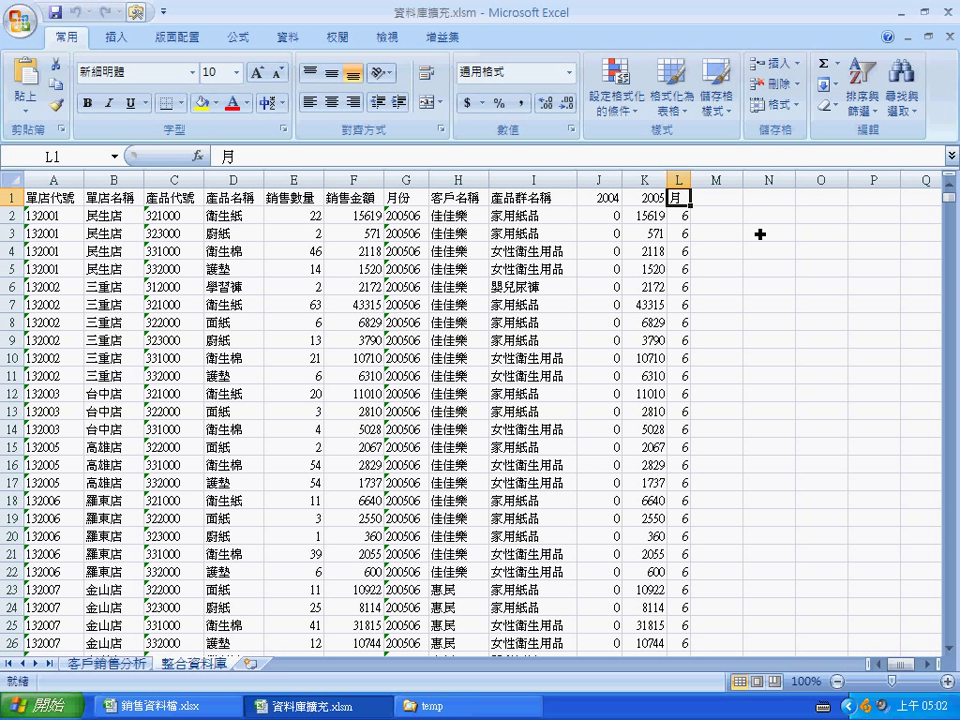
- Review the 2004, 2005 and month formulas in J2:L2, then go to the 客戶銷售分析 sheet
{"action": "left_click", "coordinate": [616, 214]}
{"action": "left_click", "coordinate": [652, 215]}
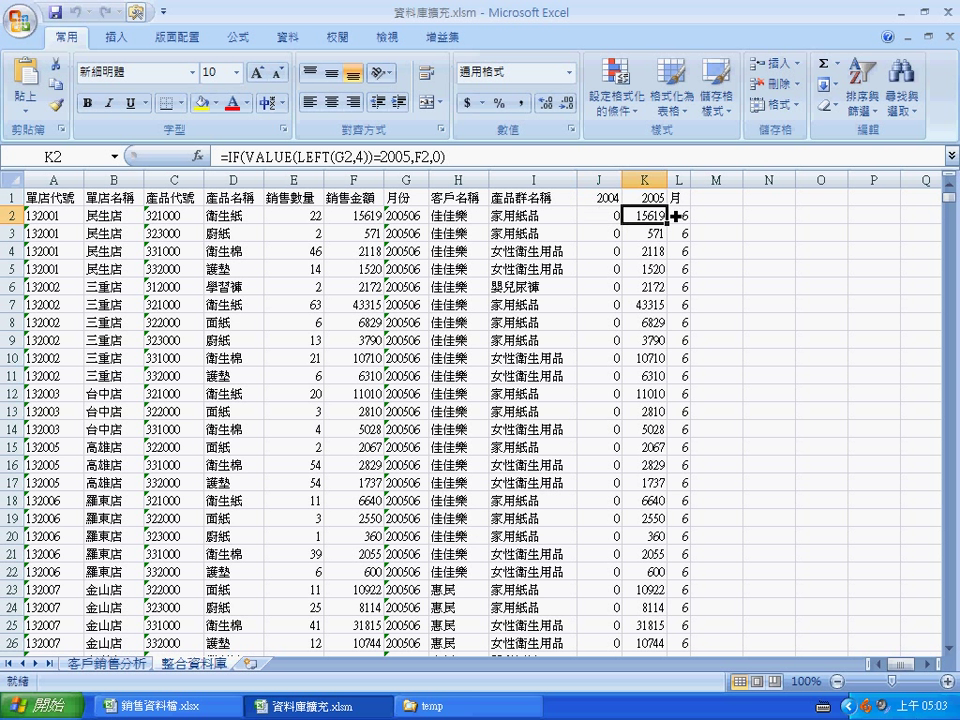
{"action": "left_click", "coordinate": [678, 215]}
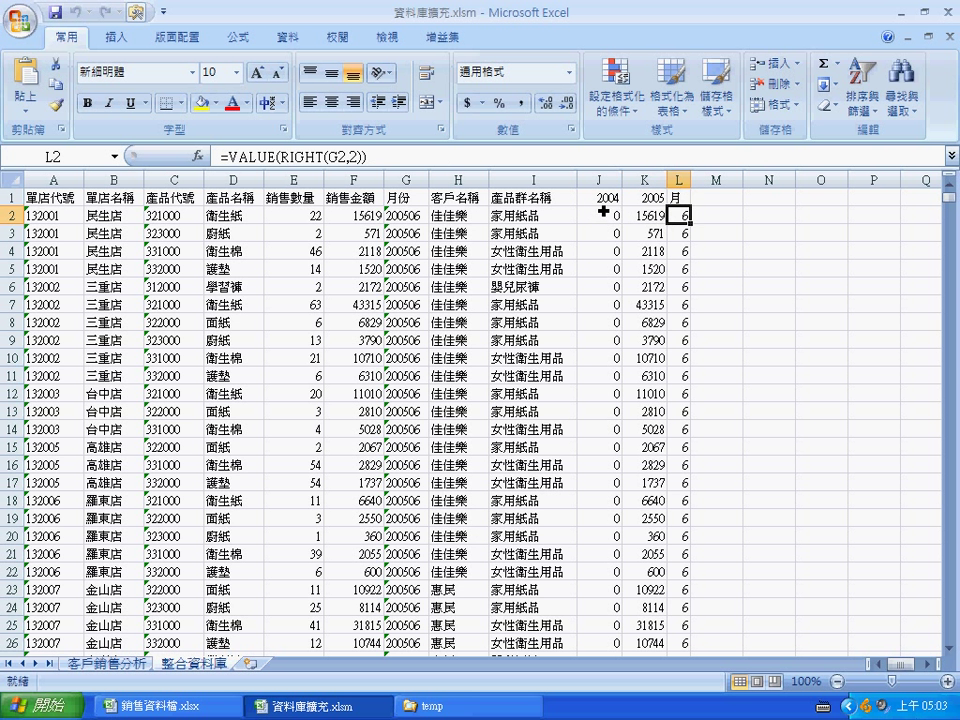
{"action": "left_click", "coordinate": [598, 215]}
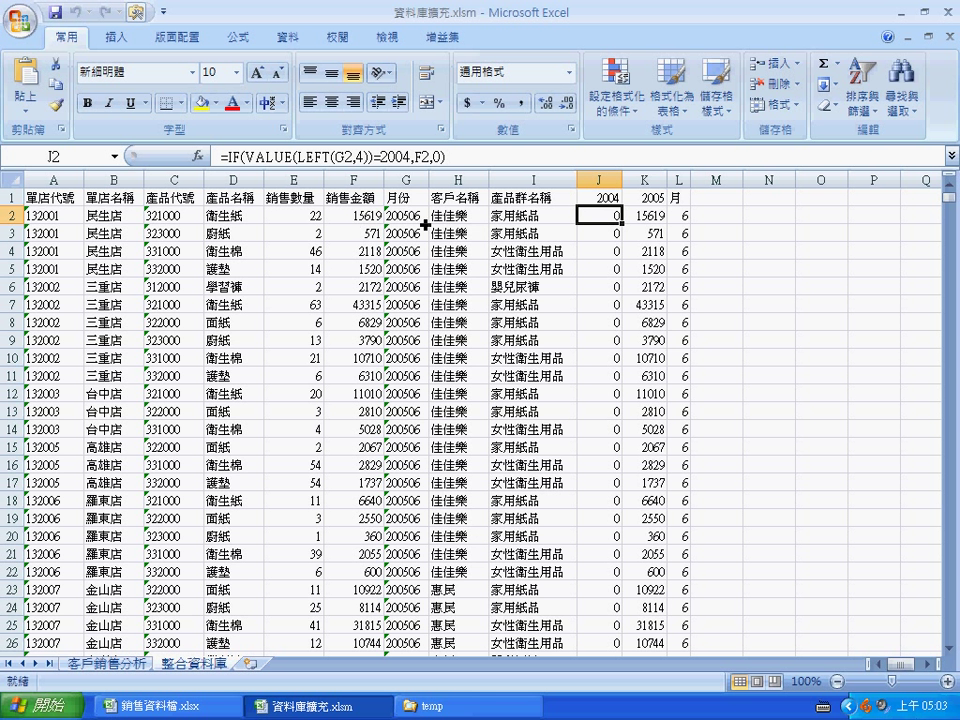
{"action": "left_click", "coordinate": [645, 215]}
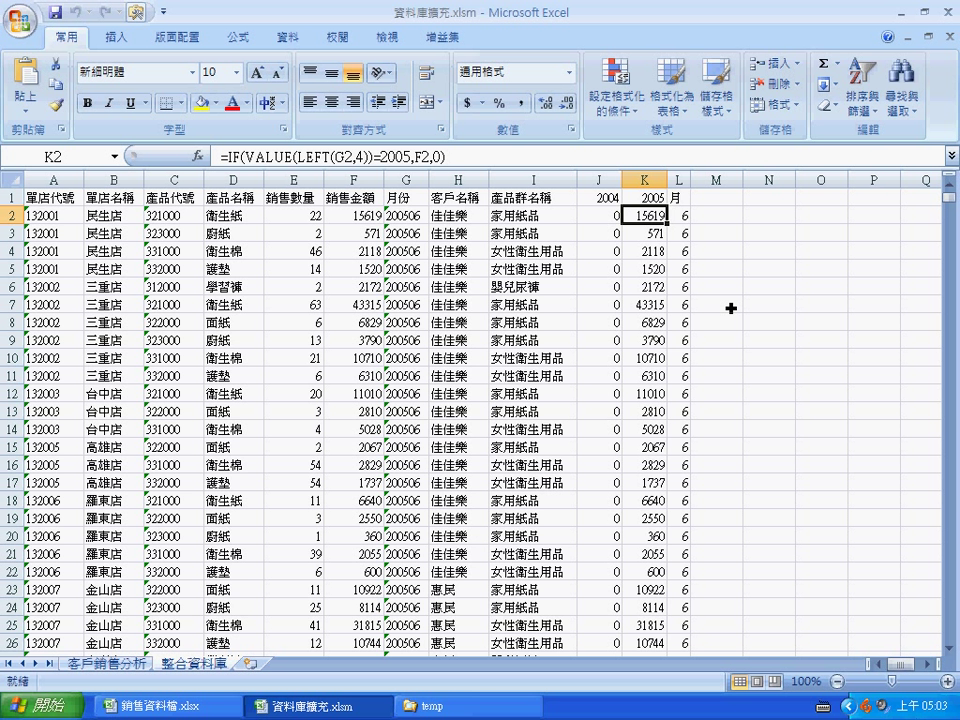
{"action": "left_click", "coordinate": [146, 664]}
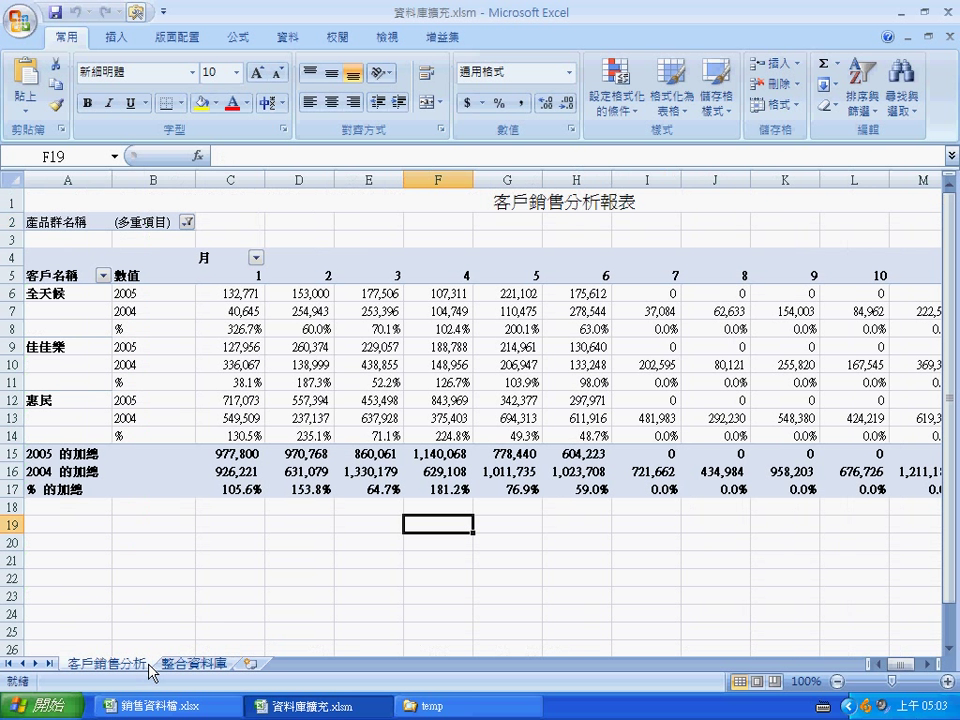
- Change the pivot table's data source to columns A:L of 整合資料庫
{"action": "left_click", "coordinate": [408, 378]}
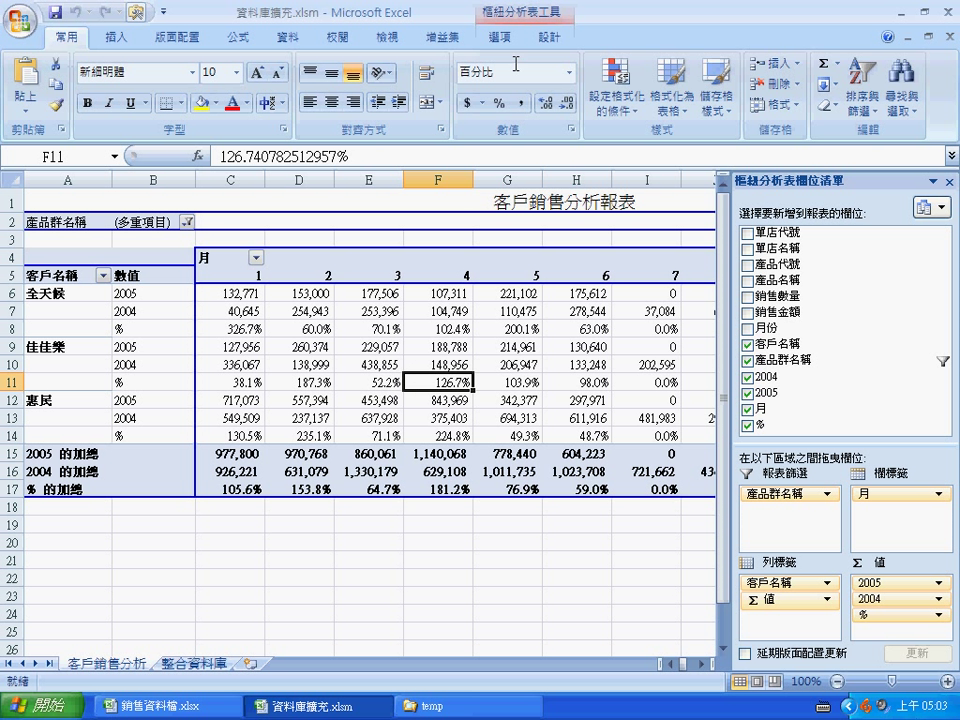
{"action": "scroll", "coordinate": [480, 106], "scroll_direction": "down", "scroll_amount": 8}
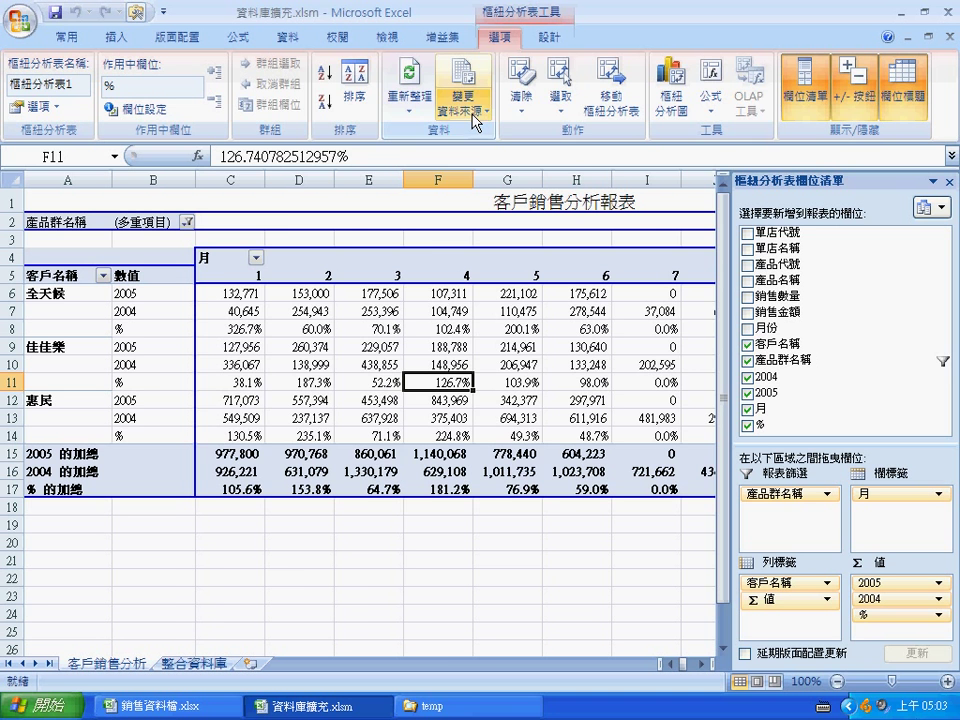
{"action": "left_click", "coordinate": [463, 102]}
{"action": "left_click", "coordinate": [488, 143]}
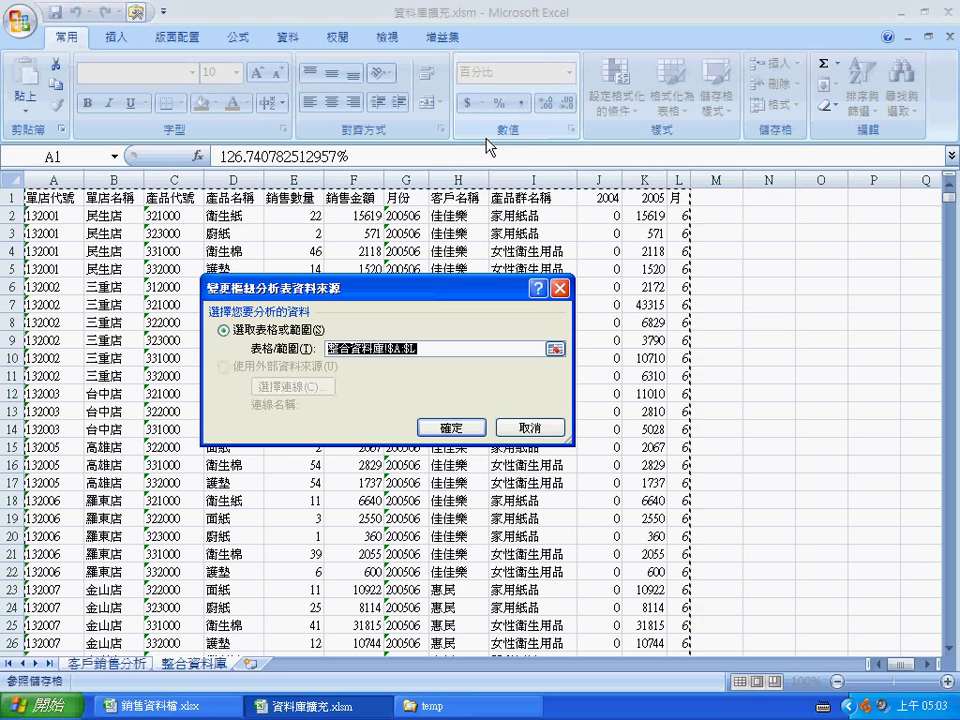
{"action": "left_click", "coordinate": [352, 180]}
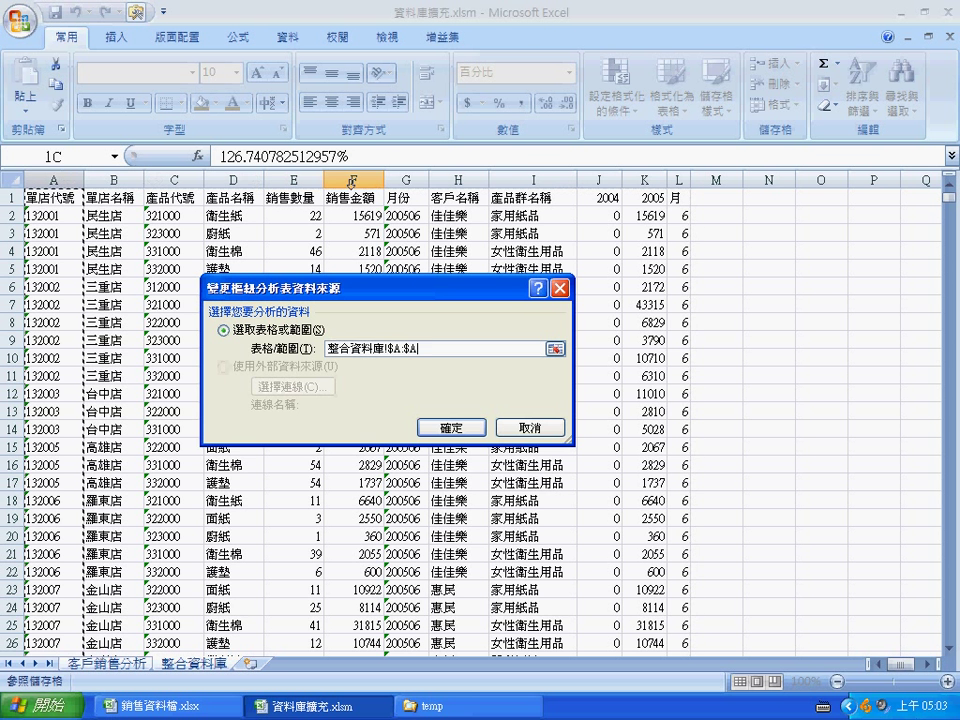
{"action": "left_click_drag", "start_coordinate": [352, 180], "coordinate": [695, 180]}
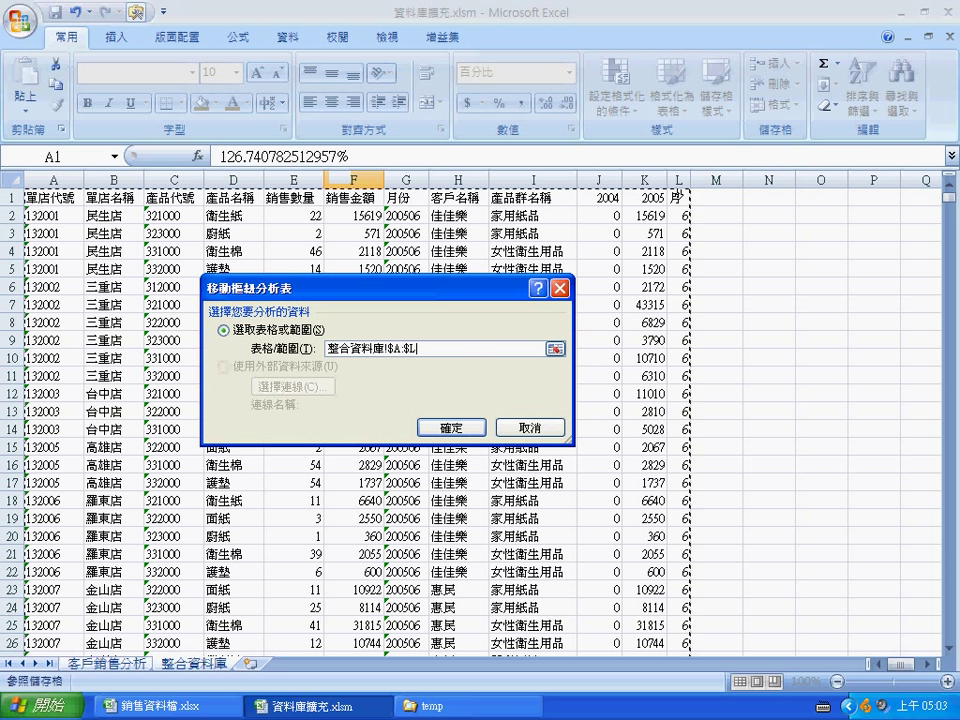
{"action": "left_click", "coordinate": [451, 428]}
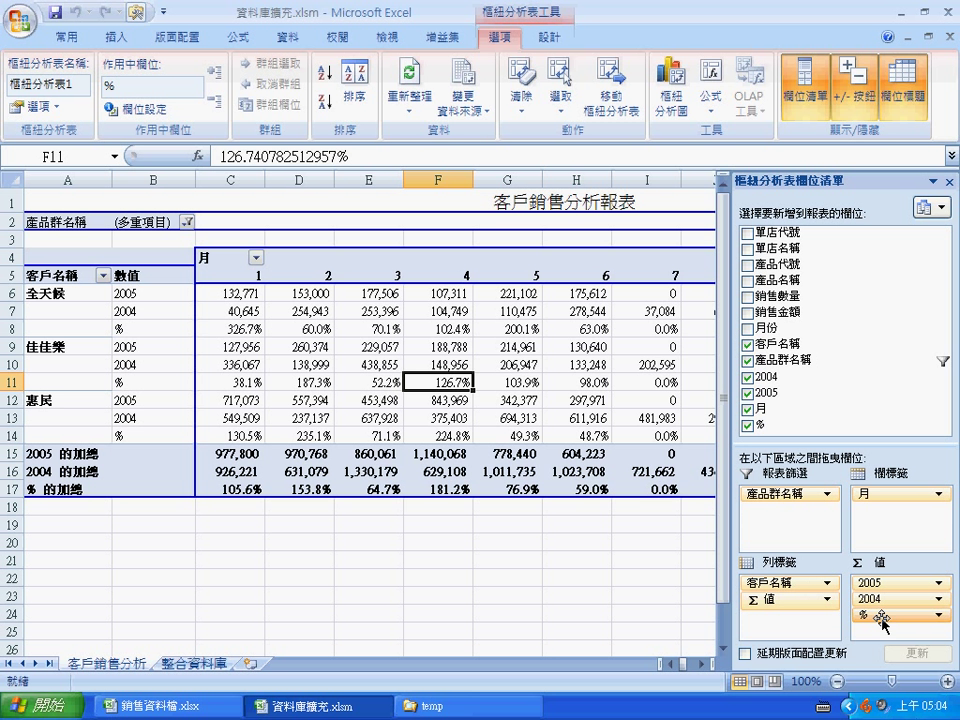
{"action": "left_click", "coordinate": [165, 327]}
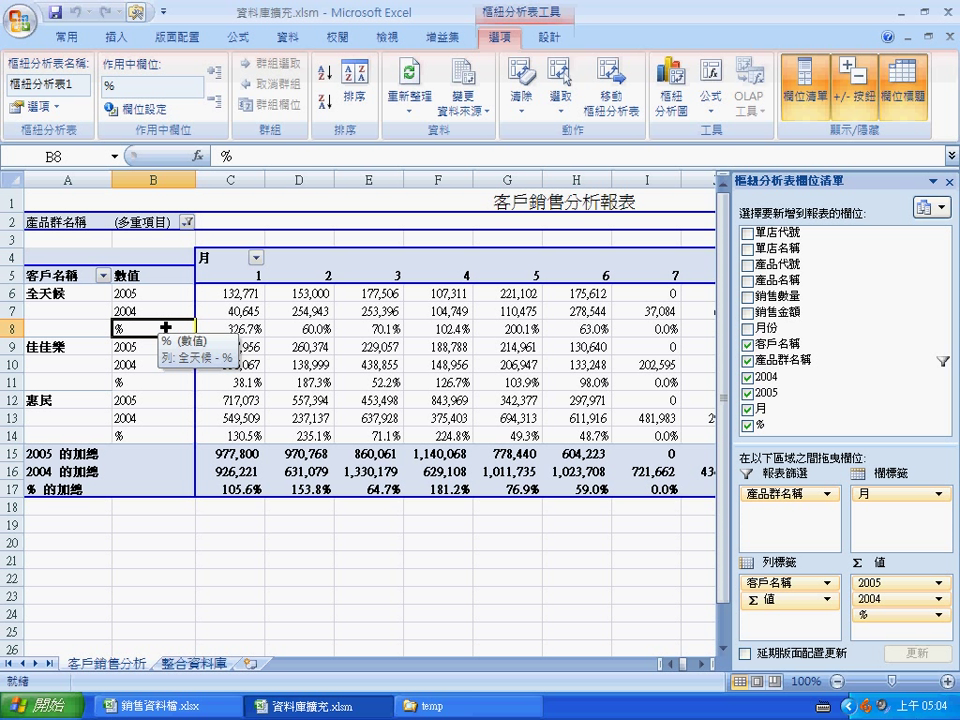
- Insert a calculated field named % with the formula 2005/2004
{"action": "left_click", "coordinate": [707, 112]}
{"action": "left_click", "coordinate": [740, 131]}
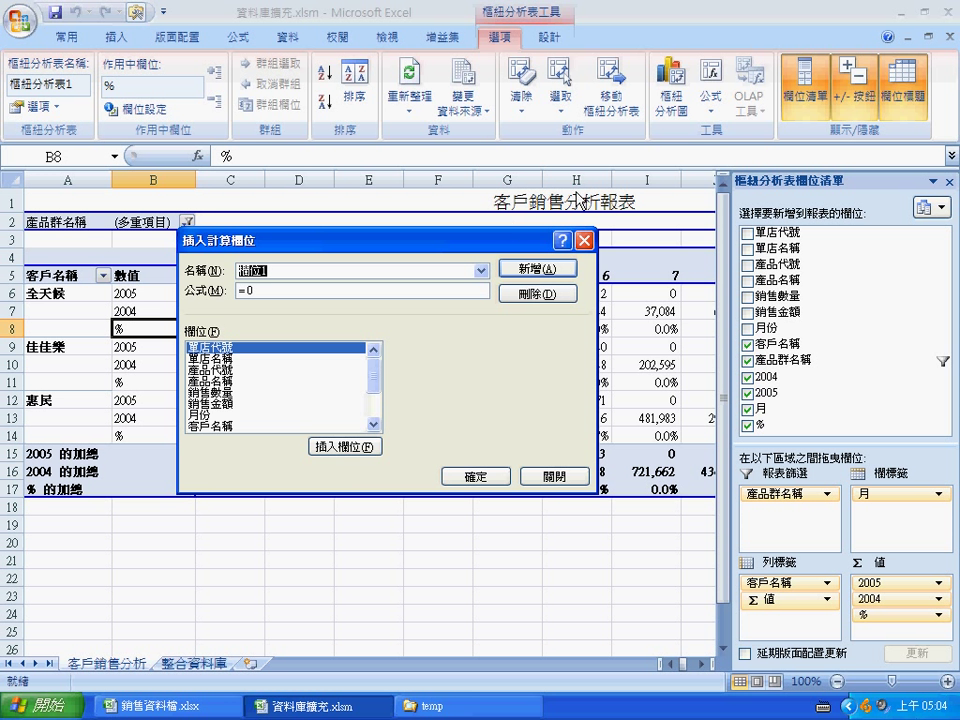
{"action": "left_click", "coordinate": [265, 293]}
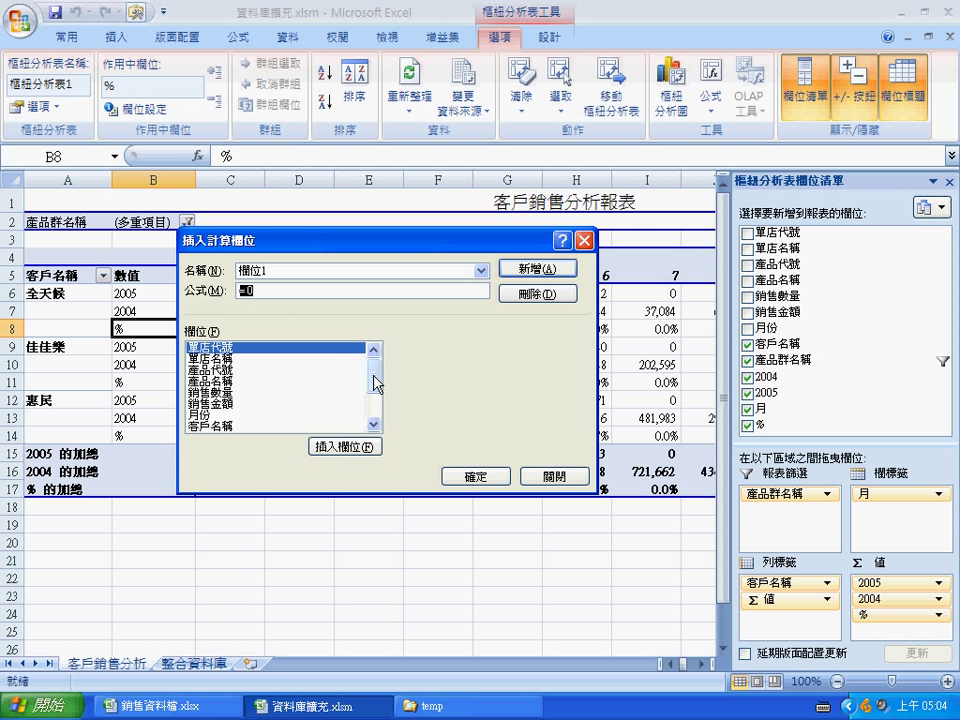
{"action": "left_click", "coordinate": [373, 419]}
{"action": "left_click", "coordinate": [205, 403]}
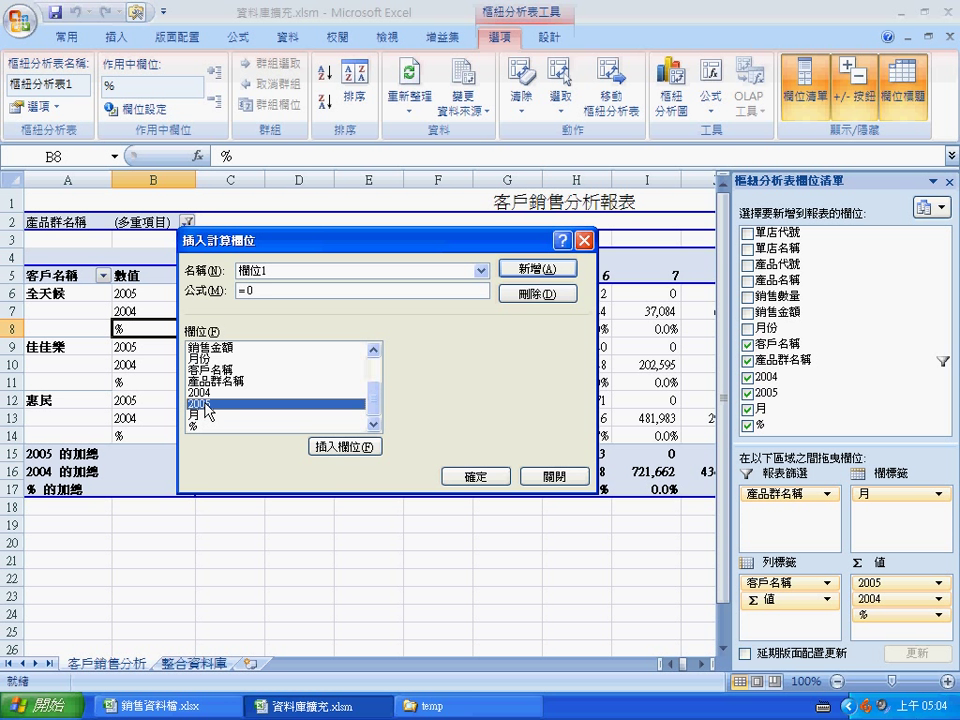
{"action": "double_click", "coordinate": [206, 404]}
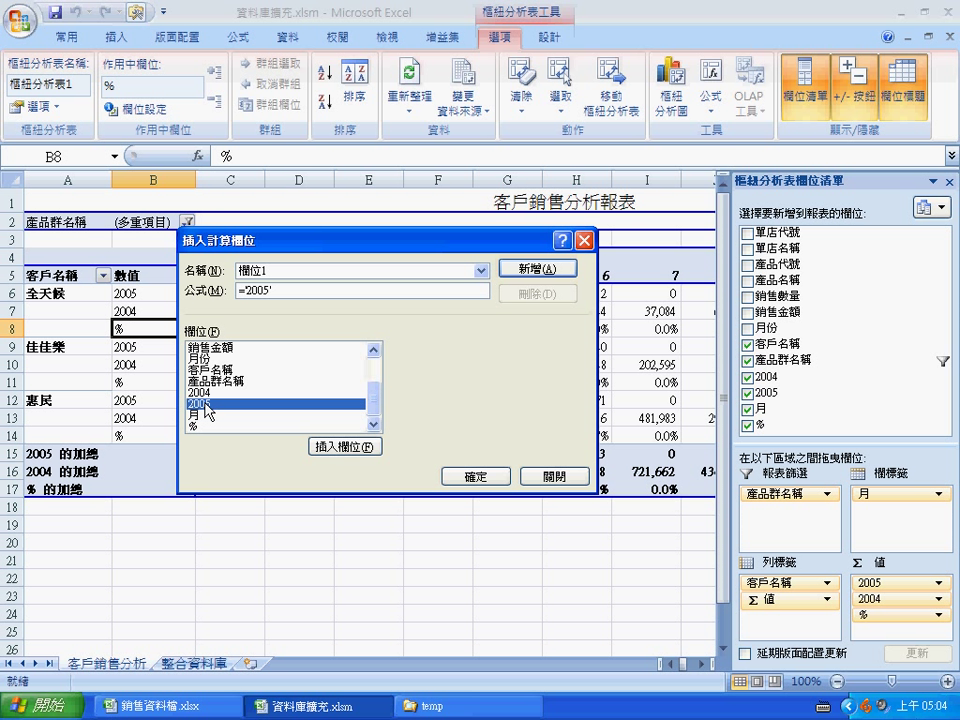
{"action": "type", "text": "/"}
{"action": "double_click", "coordinate": [205, 394]}
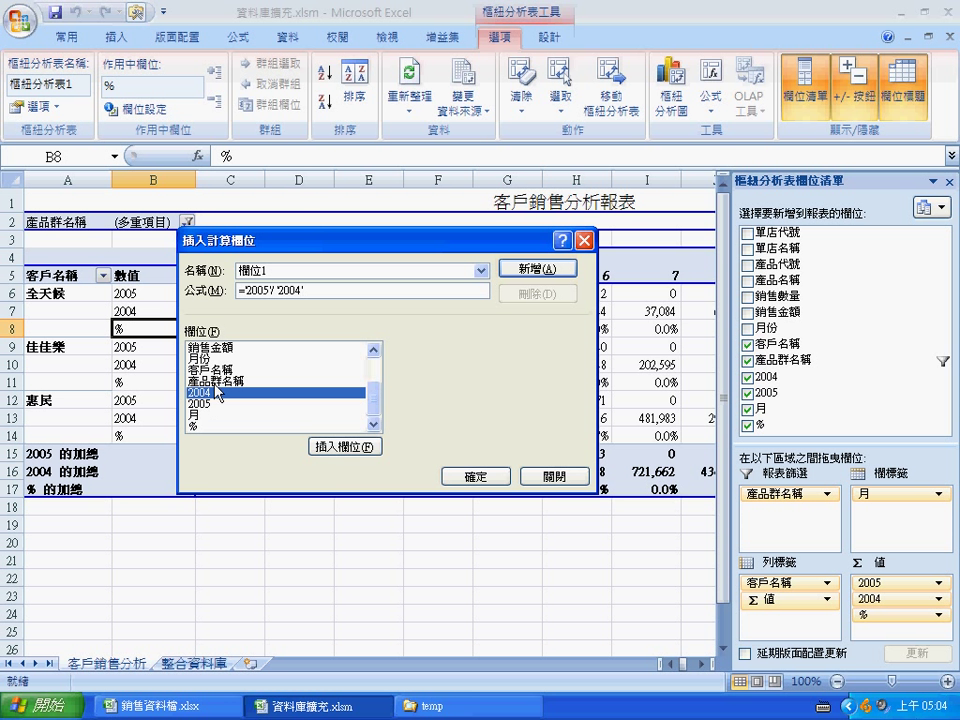
{"action": "key", "text": "shift+Tab"}
{"action": "type", "text": "%"}
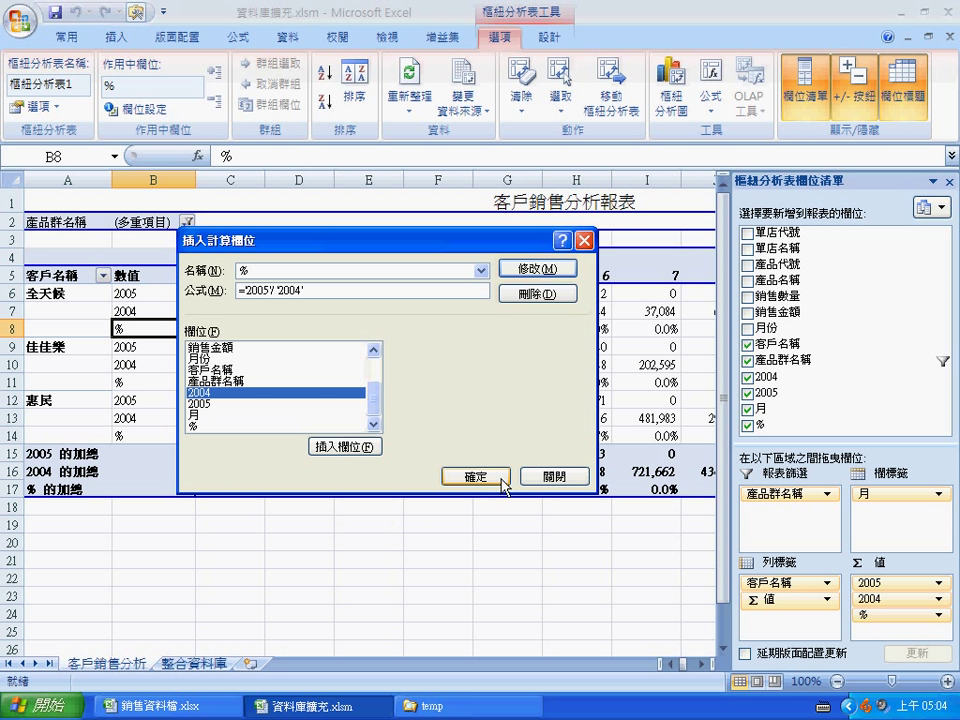
{"action": "left_click", "coordinate": [553, 477]}
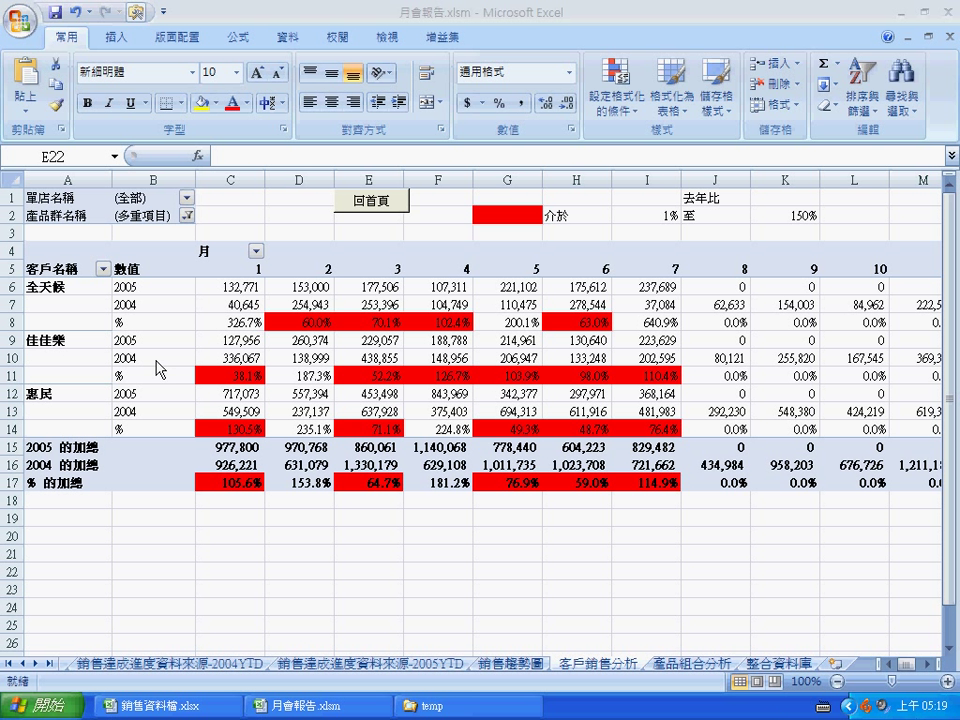
- Look over the conditional formatting options for the report, then close them unchanged
{"action": "left_click", "coordinate": [623, 112]}
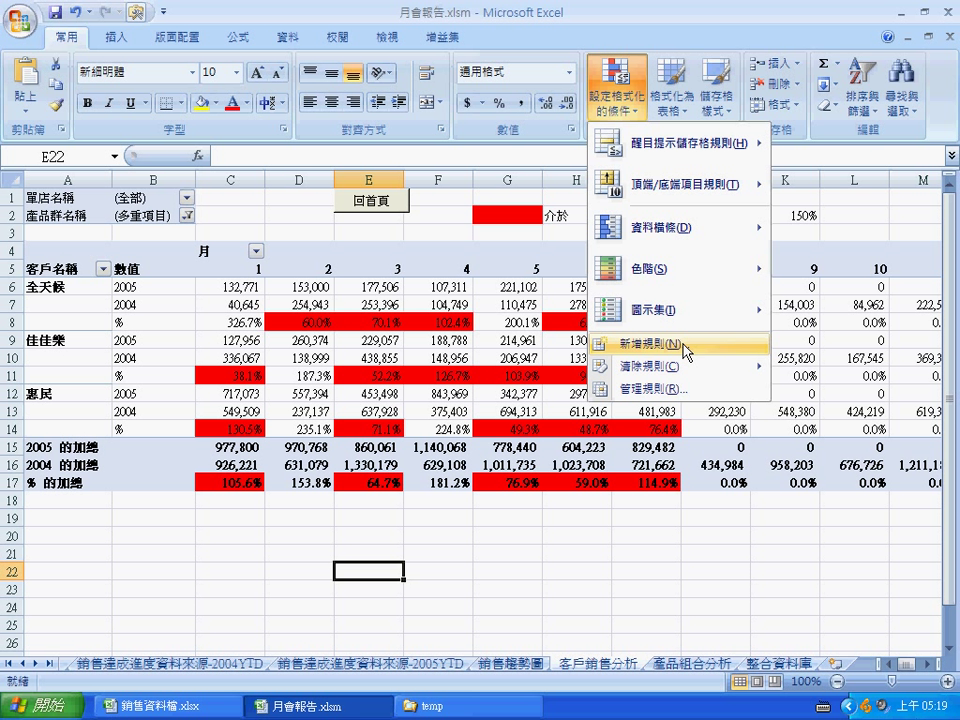
{"action": "left_click", "coordinate": [715, 523]}
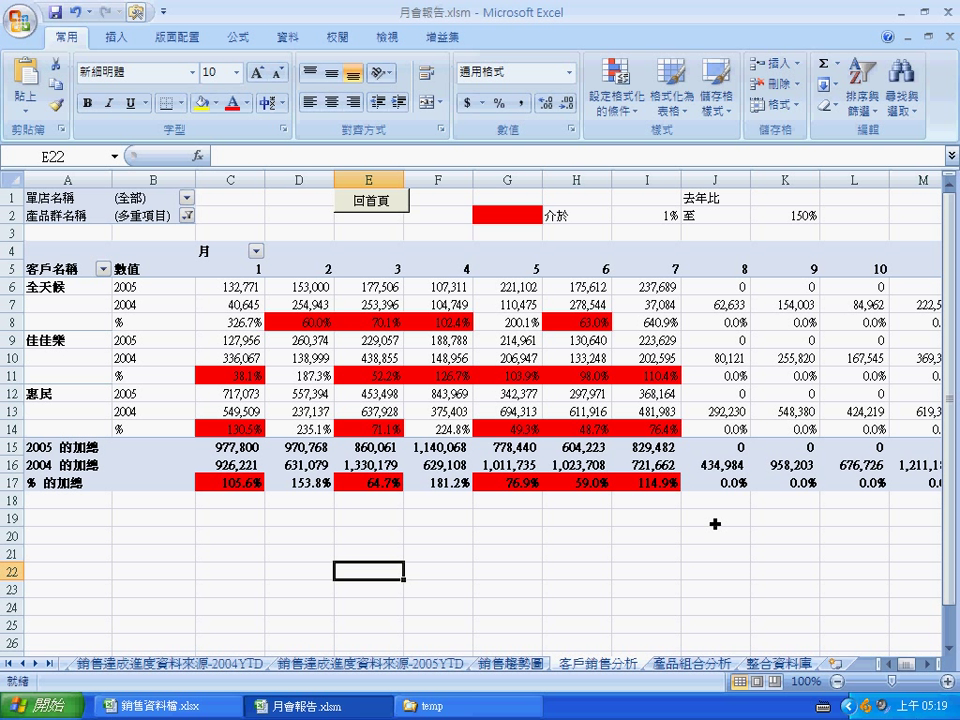
{"action": "left_click", "coordinate": [517, 336]}
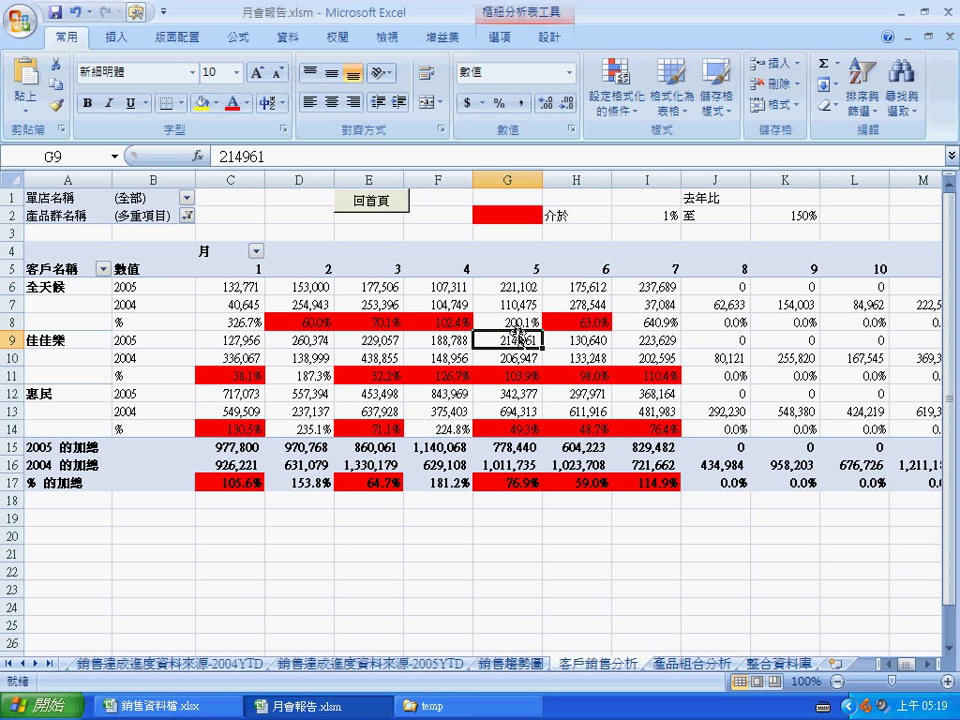
{"action": "left_click", "coordinate": [500, 40]}
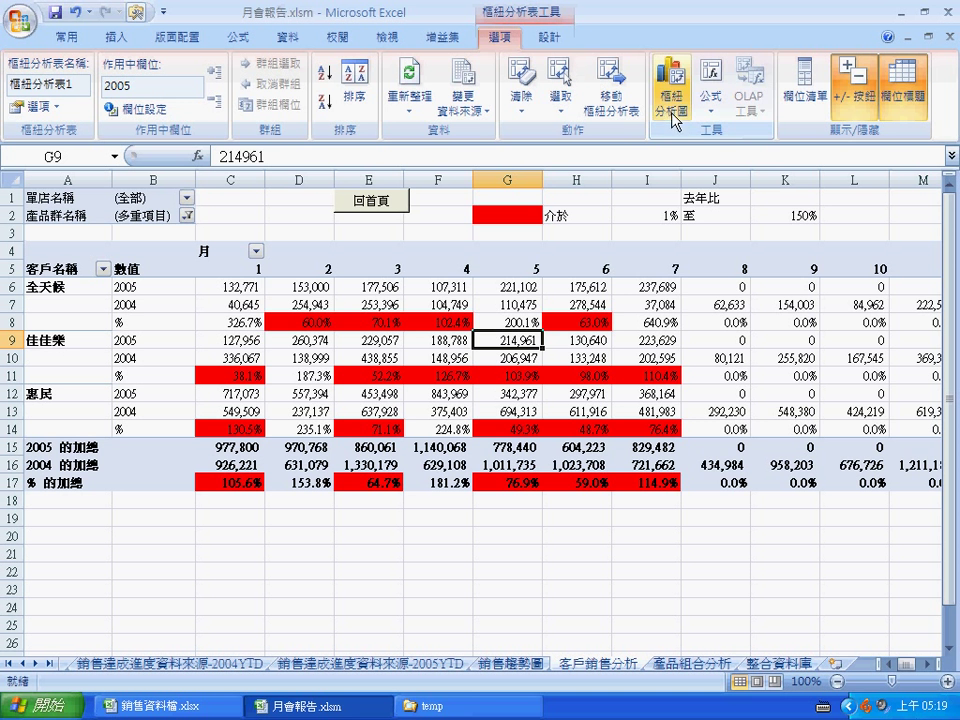
{"action": "left_click", "coordinate": [714, 500]}
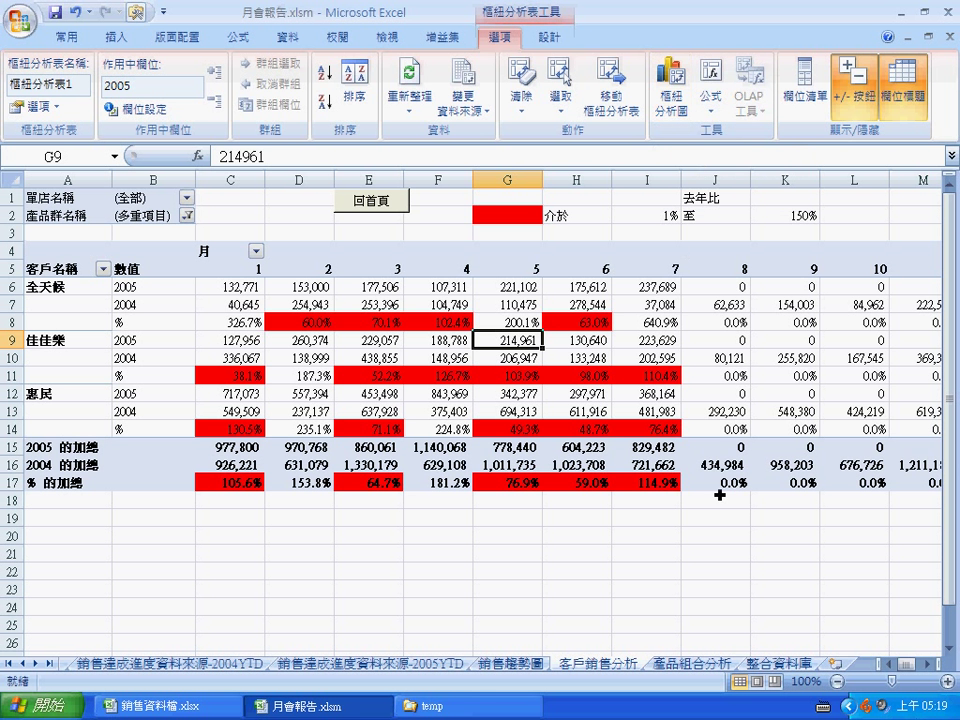
- Browse the 整合資料庫, 銷售達成進度資料來源-月 and 銷售達成進度 sheets and the B5 VLOOKUP formula
{"action": "left_click", "coordinate": [776, 661]}
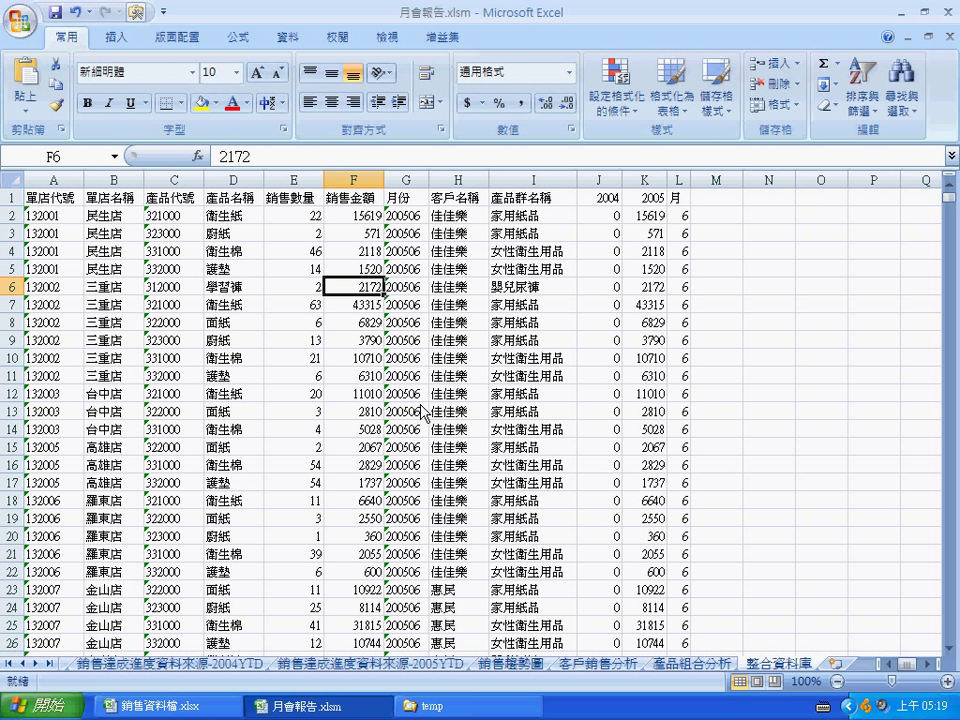
{"action": "left_click", "coordinate": [112, 36]}
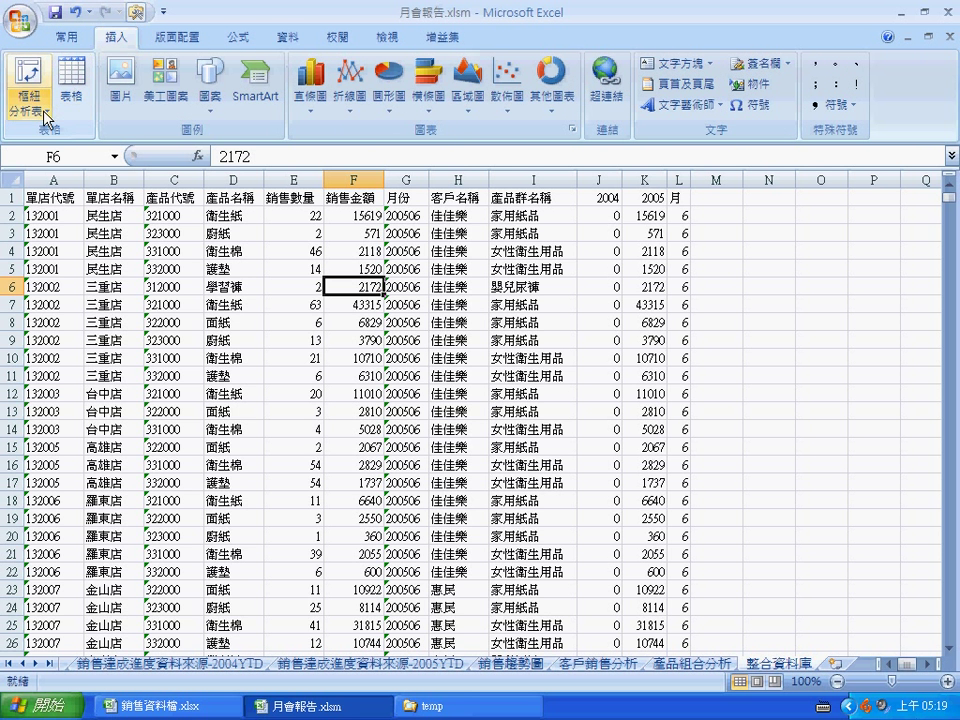
{"action": "left_click", "coordinate": [30, 105]}
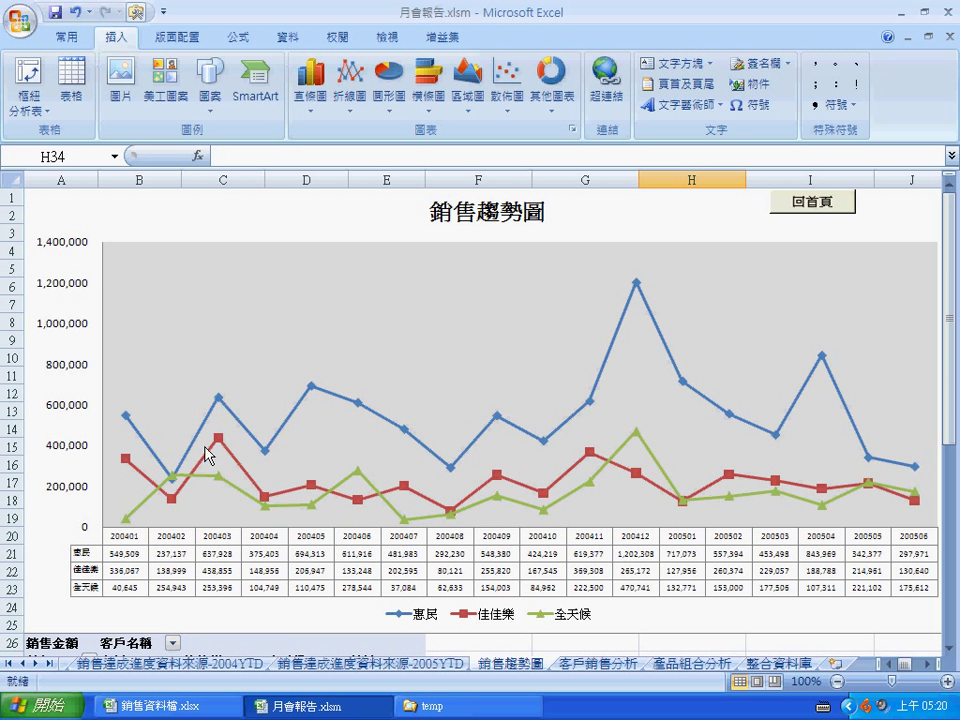
{"action": "left_click", "coordinate": [311, 666]}
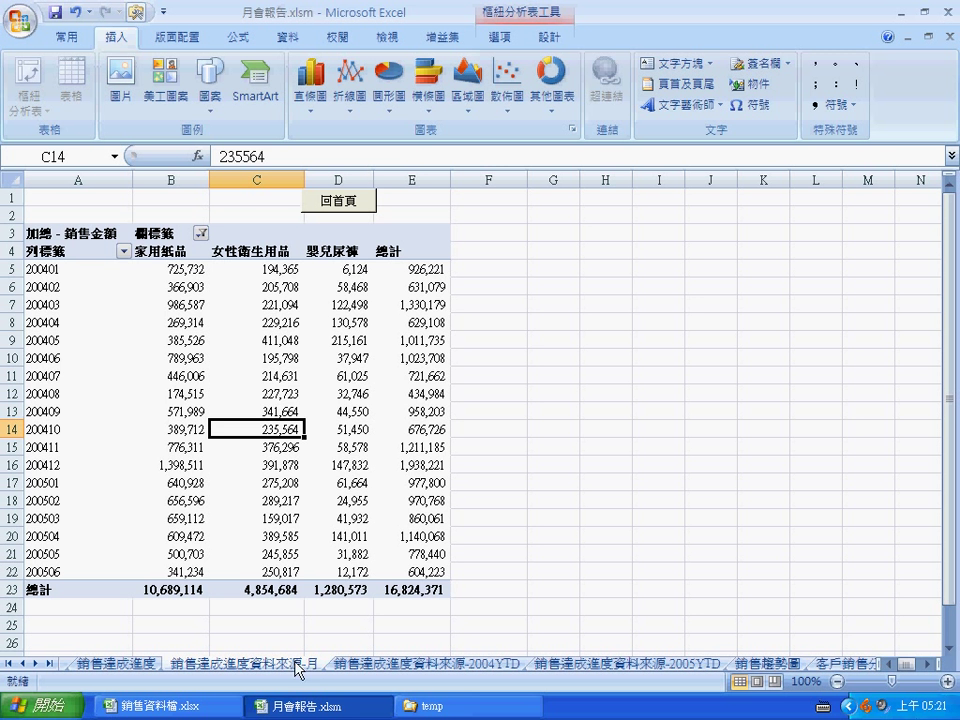
{"action": "left_click", "coordinate": [134, 666]}
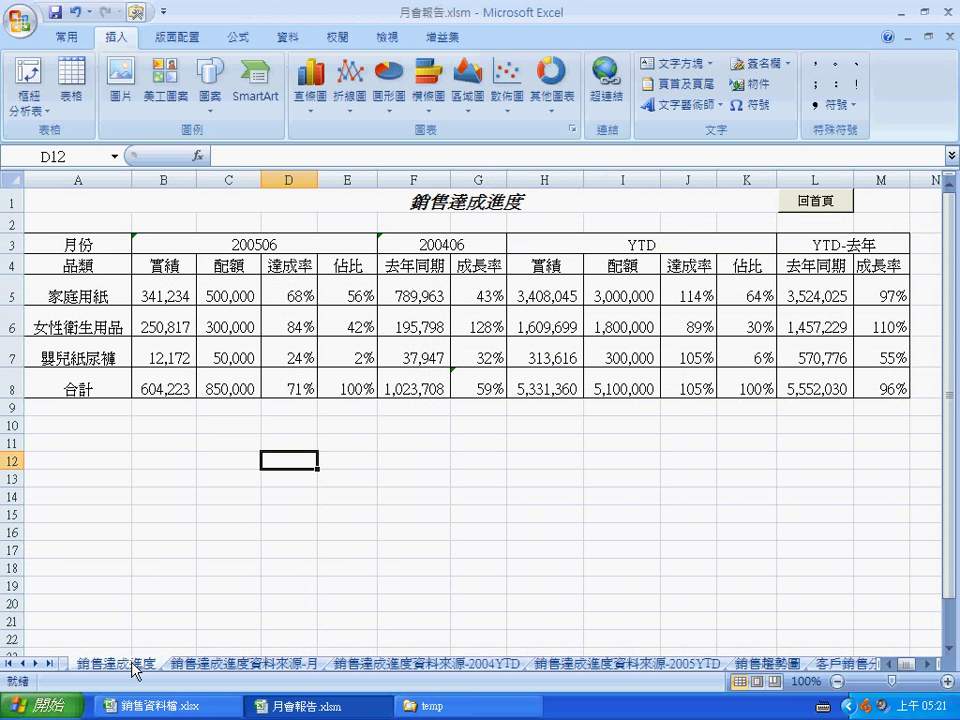
{"action": "left_click", "coordinate": [165, 295]}
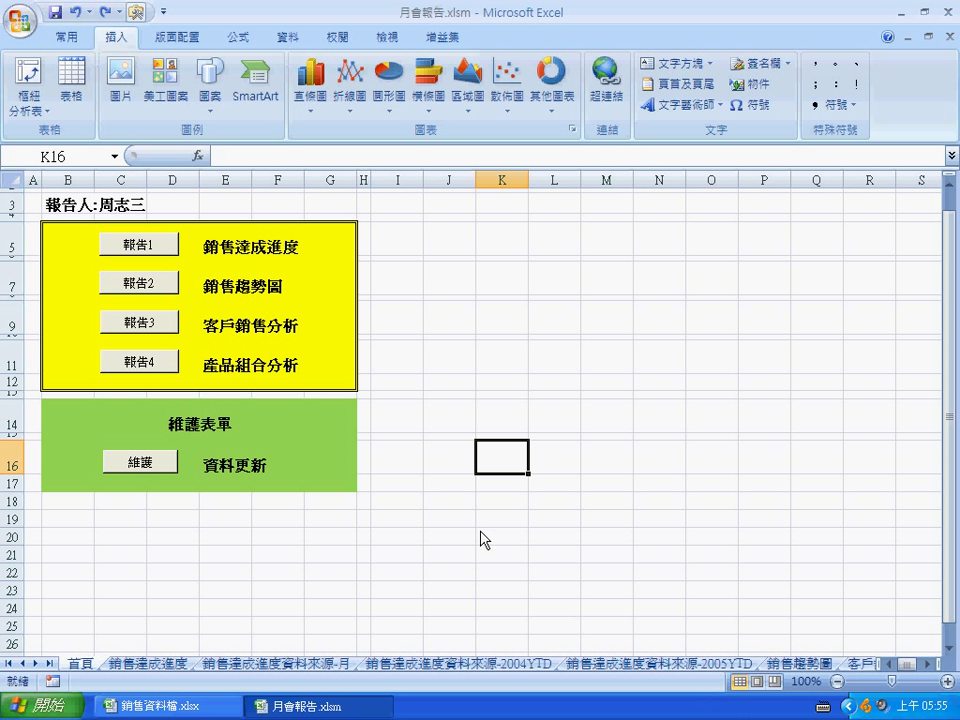
- Test that 報告1 jumps to 銷售達成進度, then delete the 報告1 button from 首頁
{"action": "left_click", "coordinate": [167, 253]}
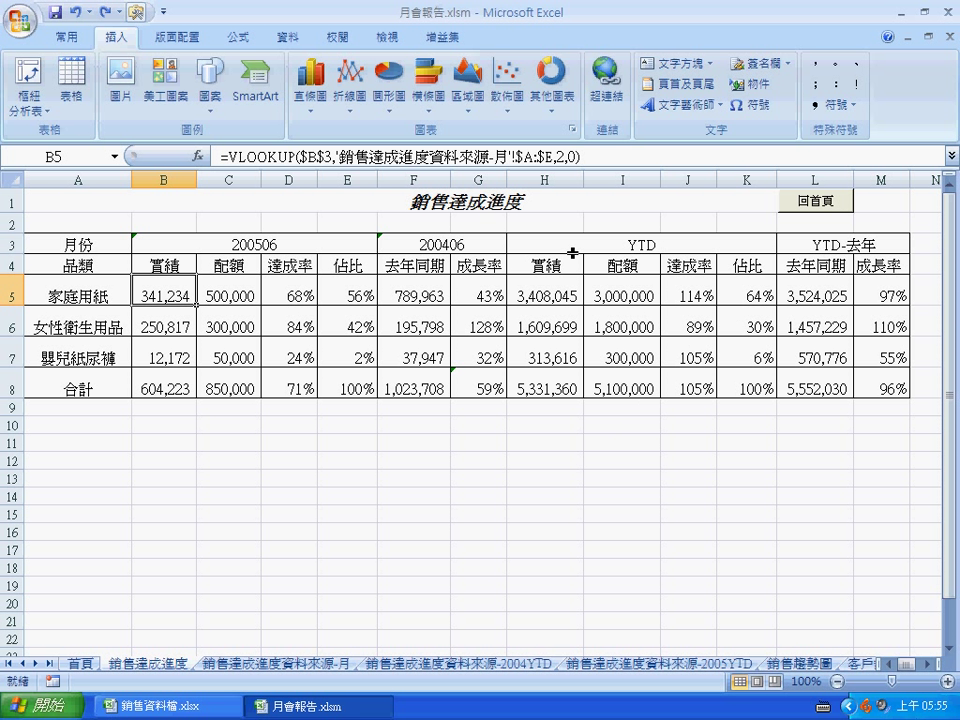
{"action": "key", "text": "ctrl+Page_Up"}
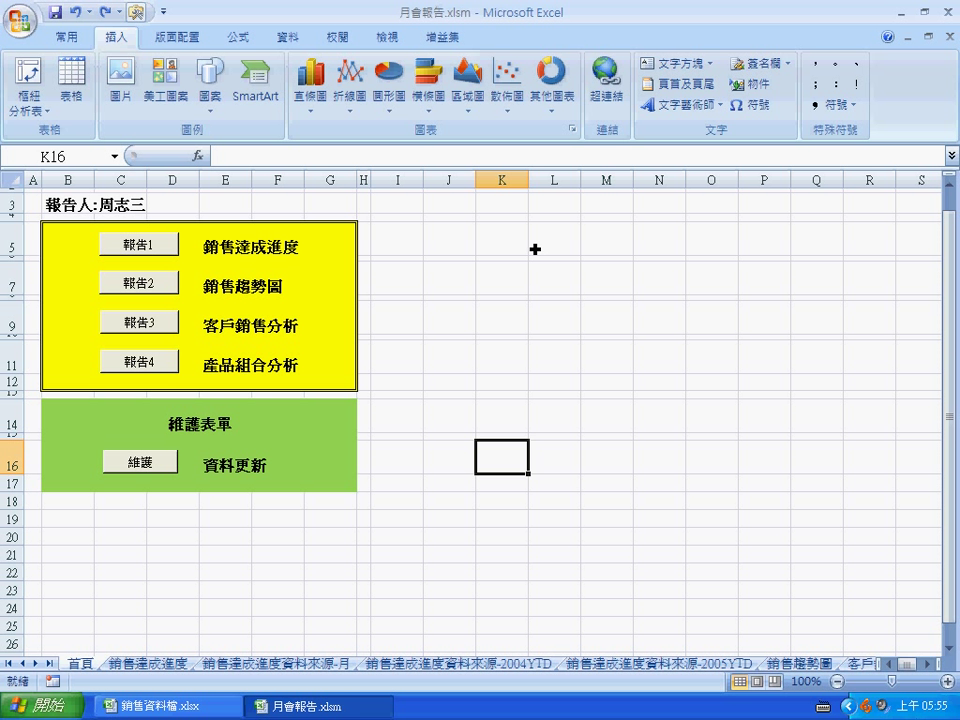
{"action": "right_click", "coordinate": [120, 251]}
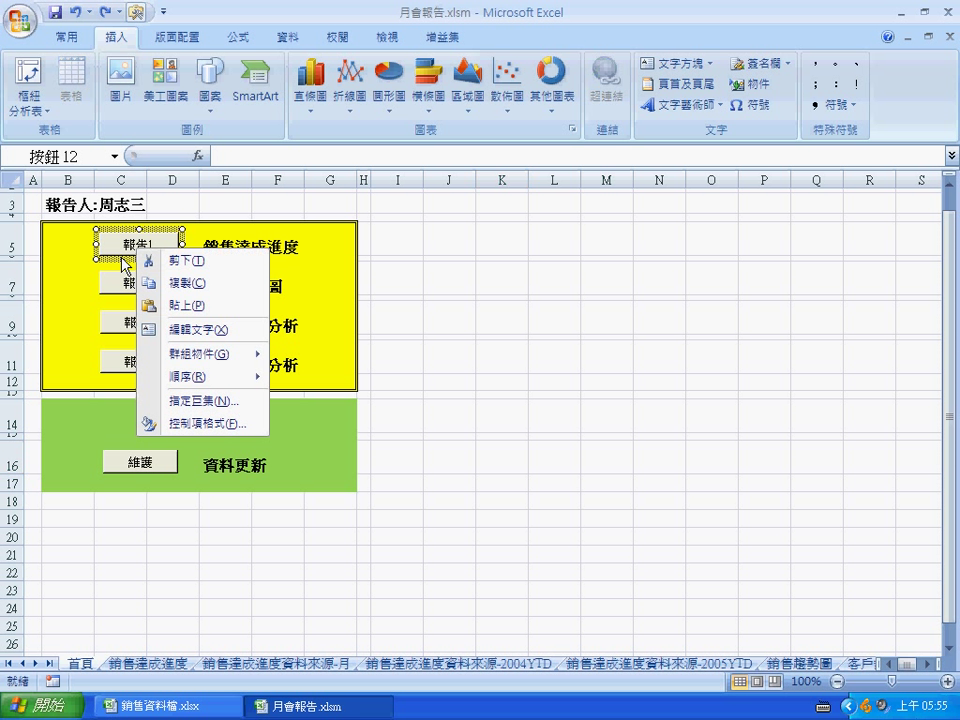
{"action": "key", "text": "Escape"}
{"action": "key", "text": "Delete"}
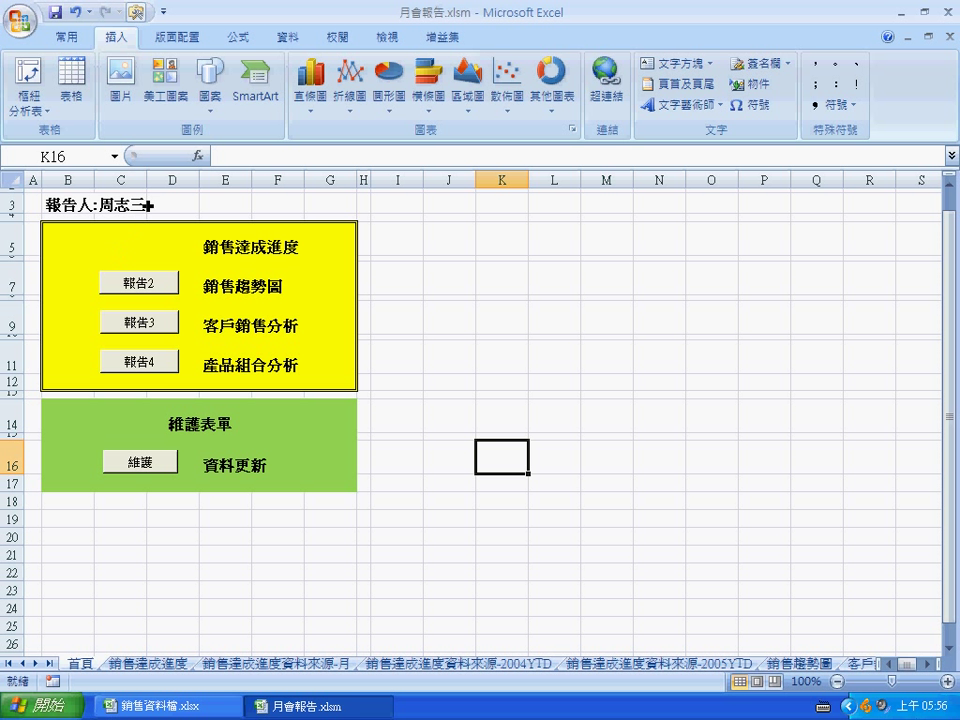
{"action": "left_click", "coordinate": [163, 13]}
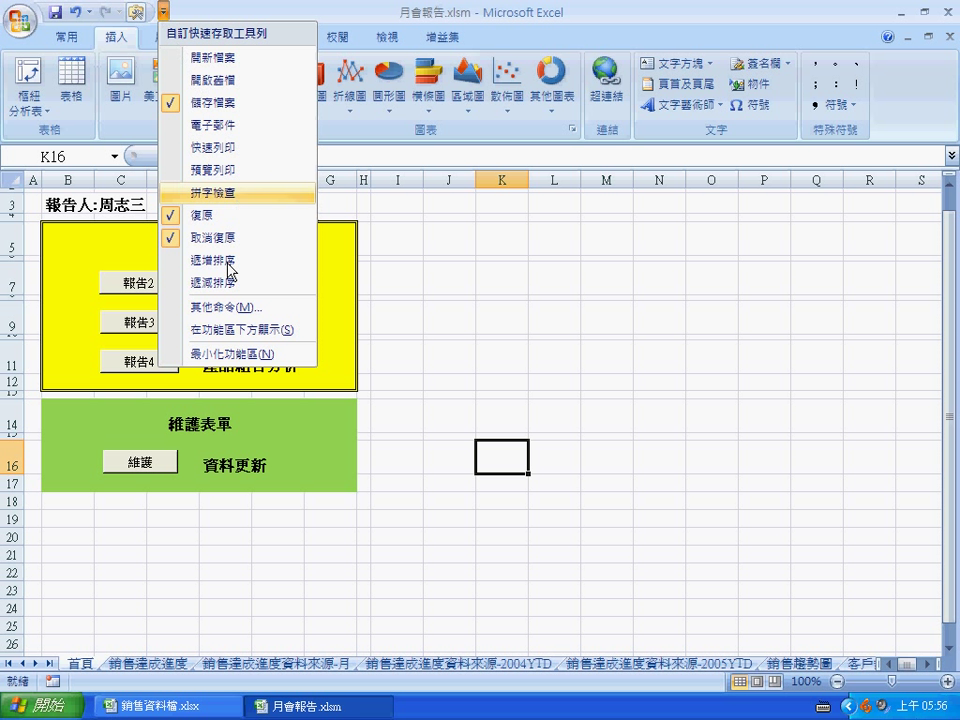
{"action": "left_click", "coordinate": [217, 308]}
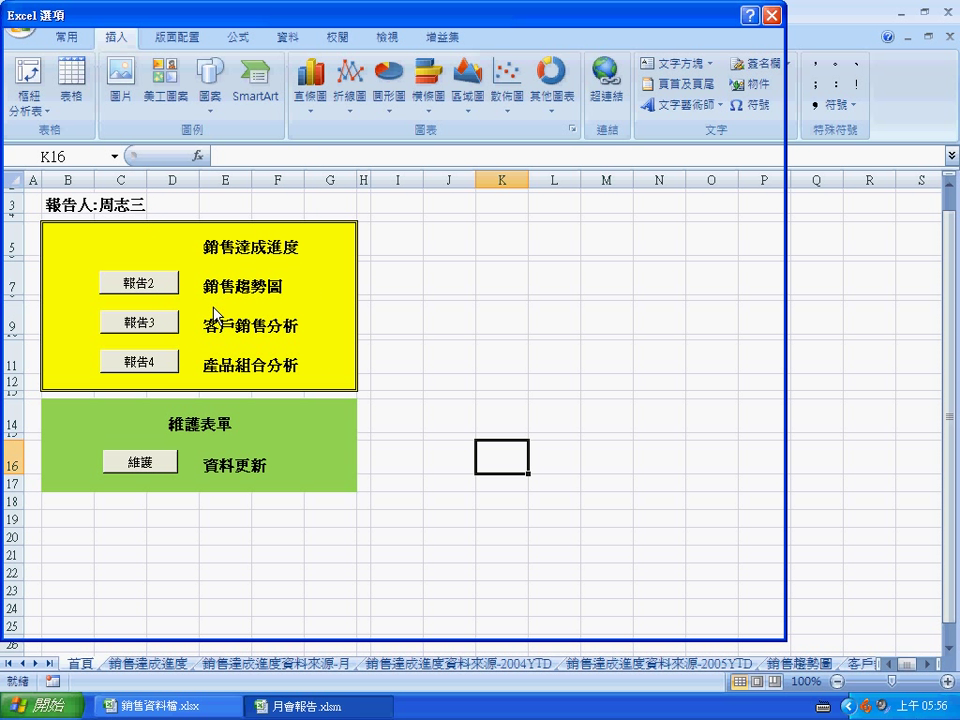
{"action": "left_click", "coordinate": [386, 111]}
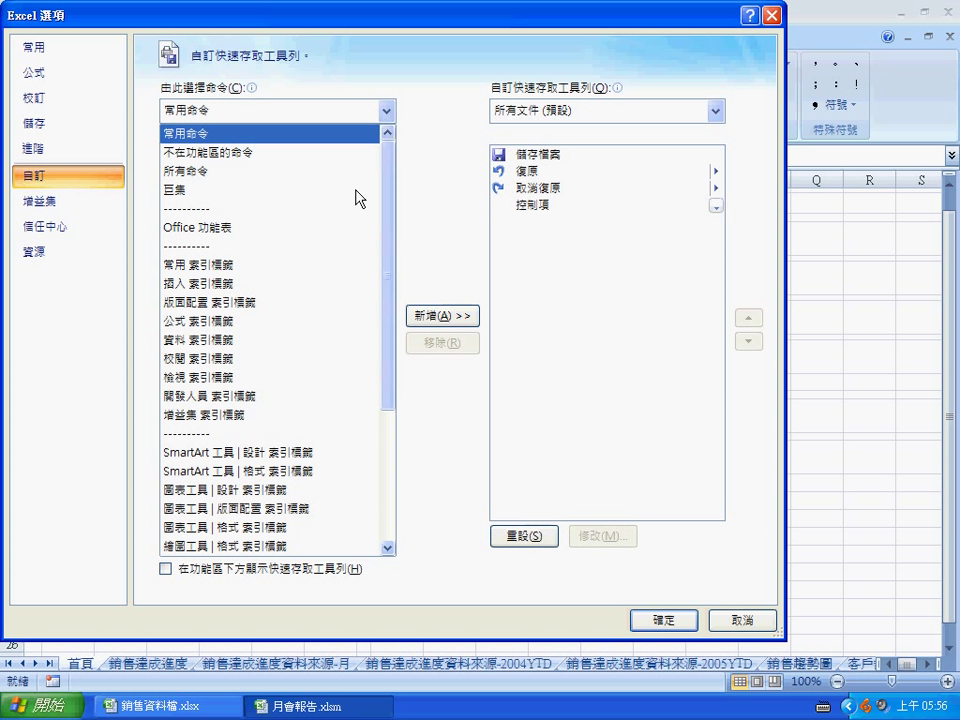
{"action": "left_click", "coordinate": [292, 407]}
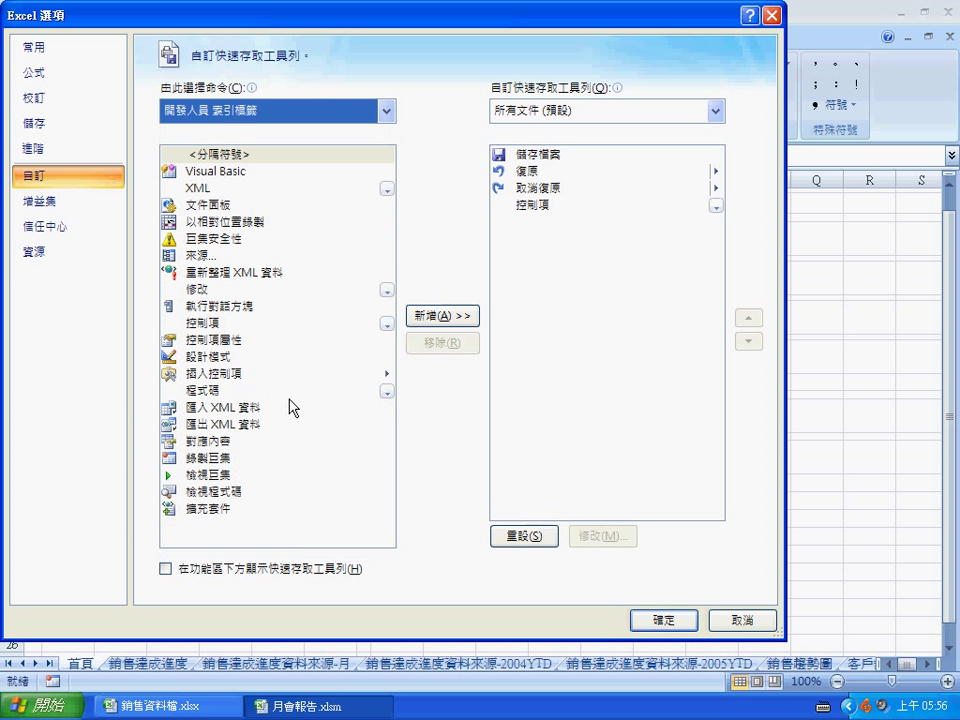
{"action": "left_click", "coordinate": [220, 326]}
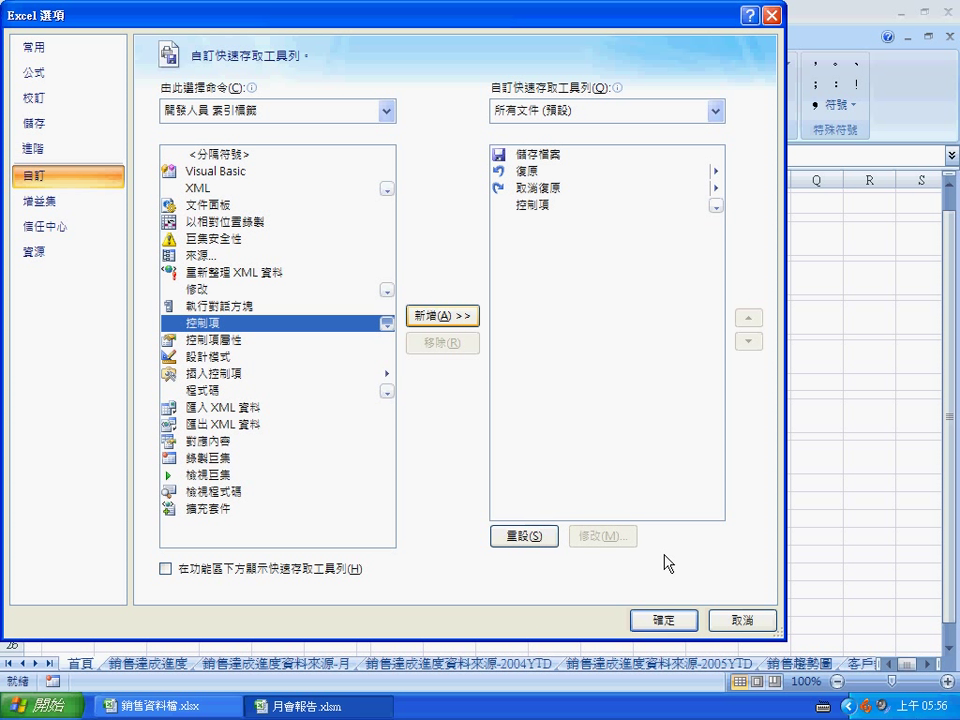
{"action": "left_click", "coordinate": [729, 617]}
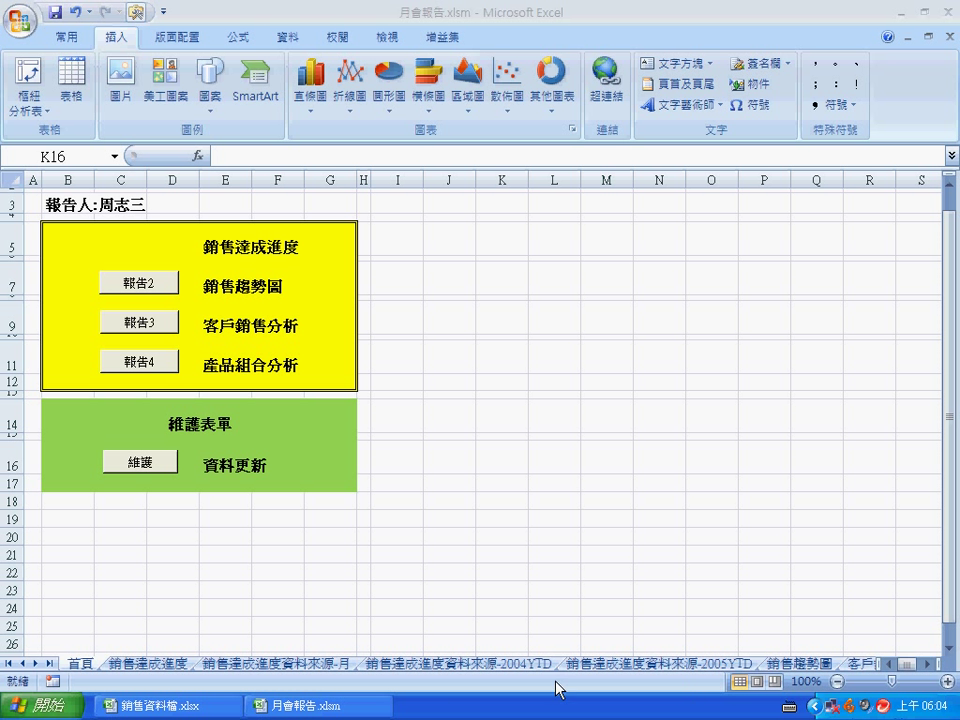
- Start recording a new macro named 前往銷售達成進度
{"action": "left_click", "coordinate": [77, 664]}
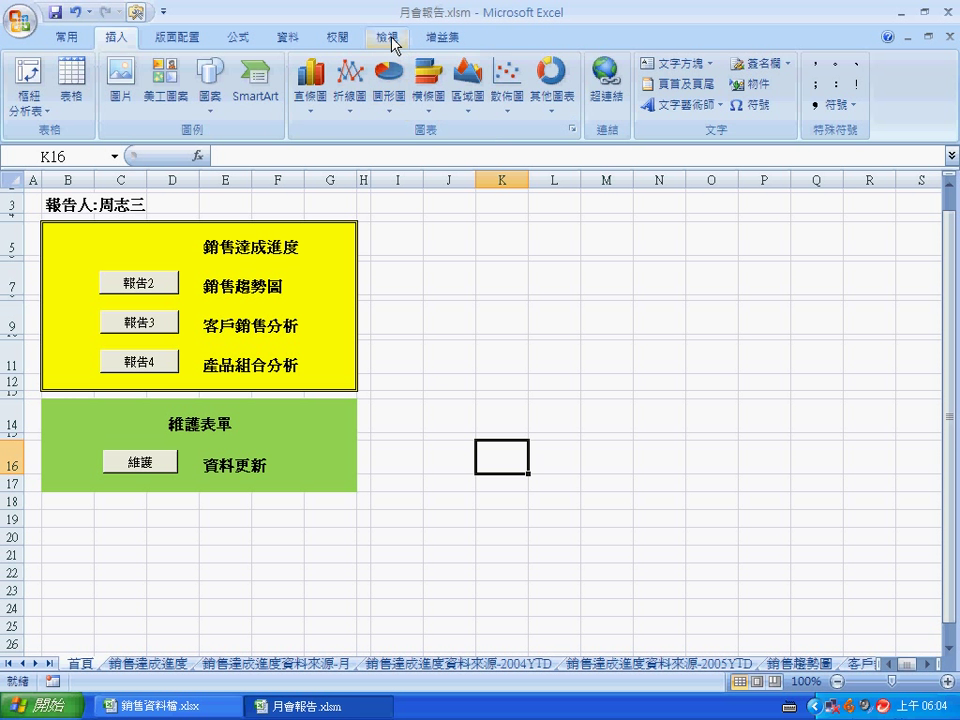
{"action": "left_click", "coordinate": [393, 45]}
{"action": "left_click", "coordinate": [843, 100]}
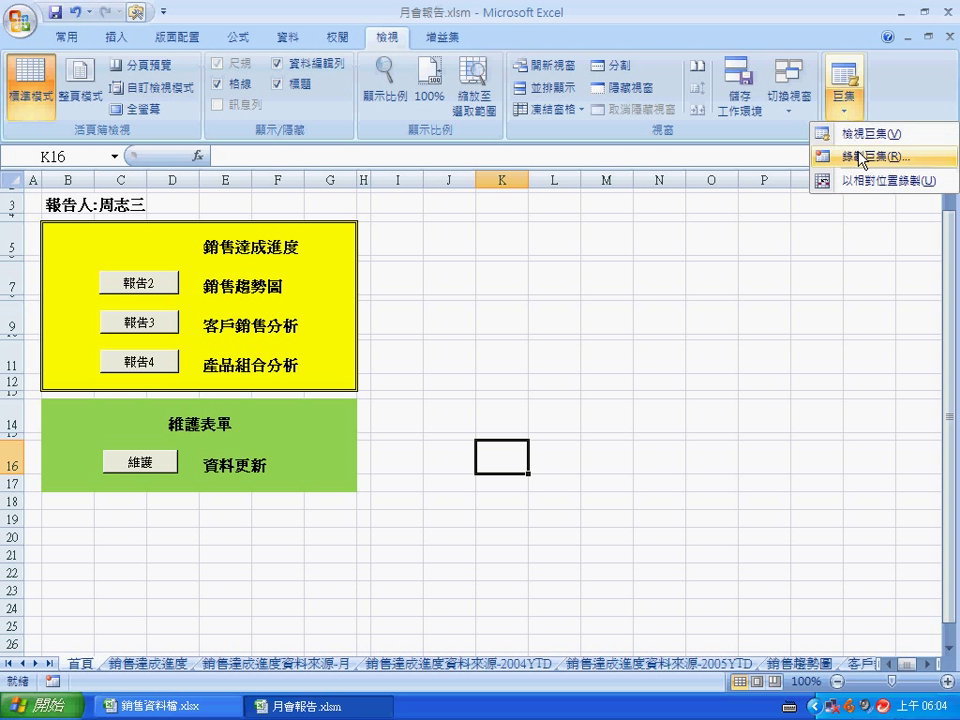
{"action": "left_click", "coordinate": [862, 158]}
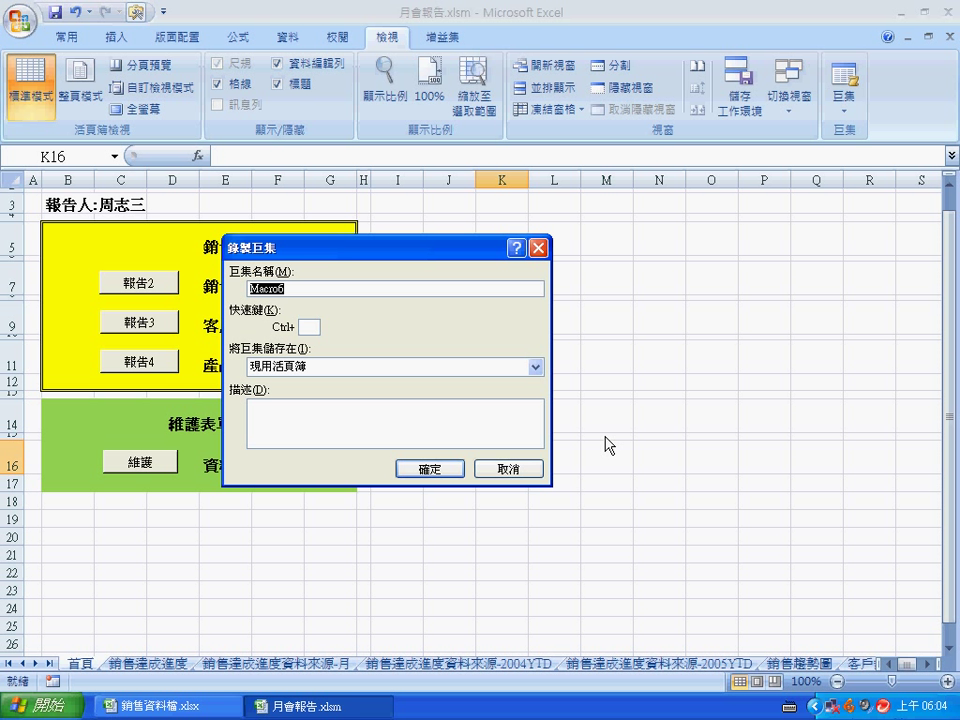
{"action": "key", "text": "ctrl+space"}
{"action": "type", "text": "fu0"}
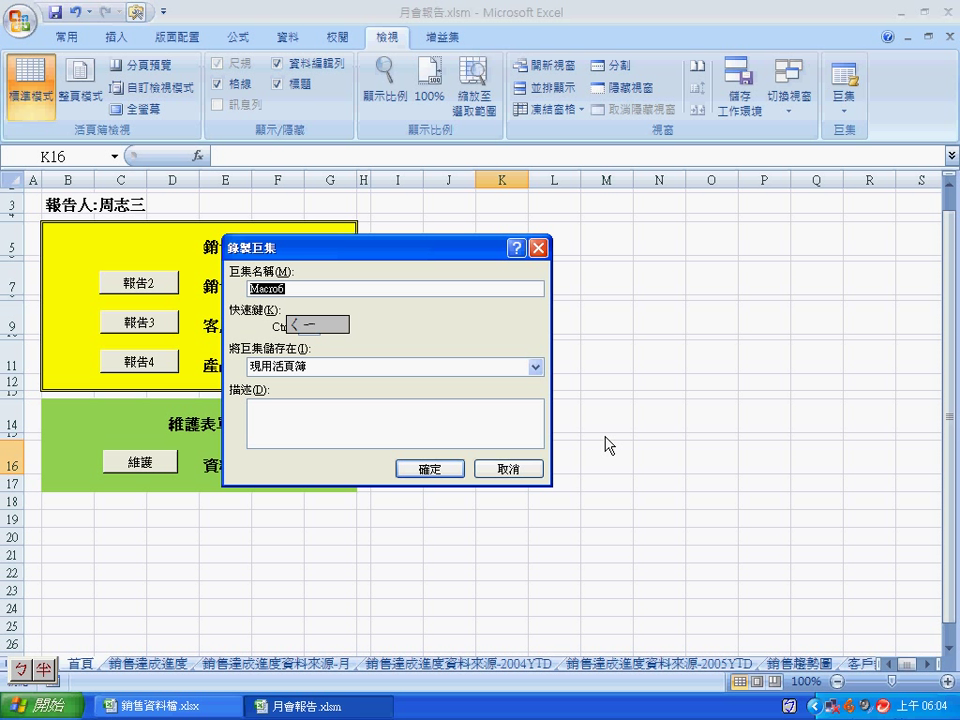
{"action": "type", "text": "61j;31vul"}
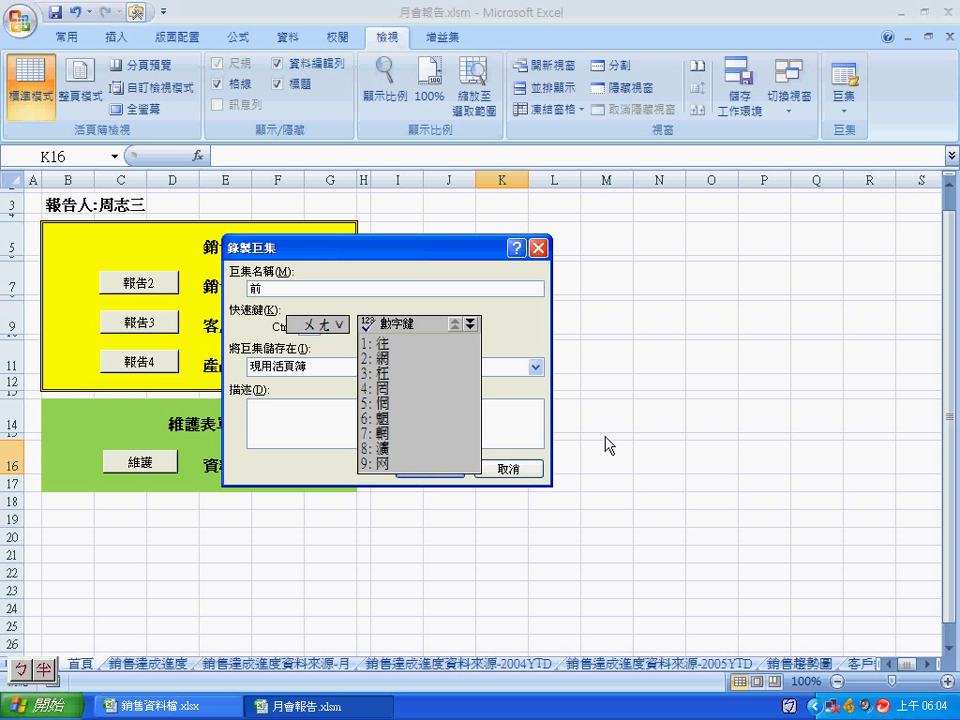
{"action": "type", "text": " g.41286"}
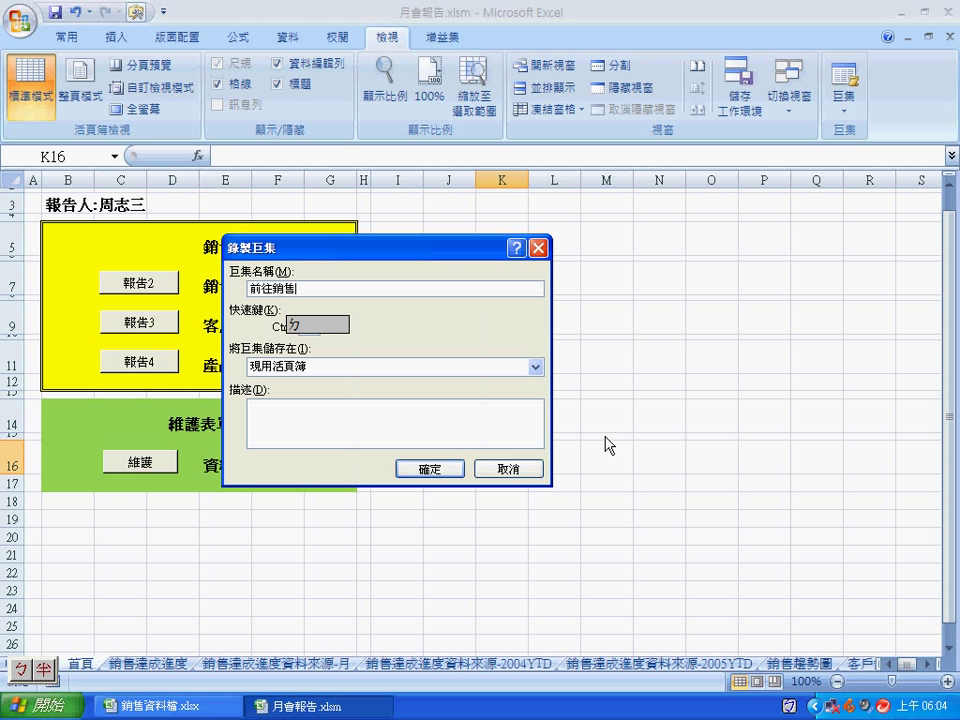
{"action": "type", "text": "2t/61rup412j41"}
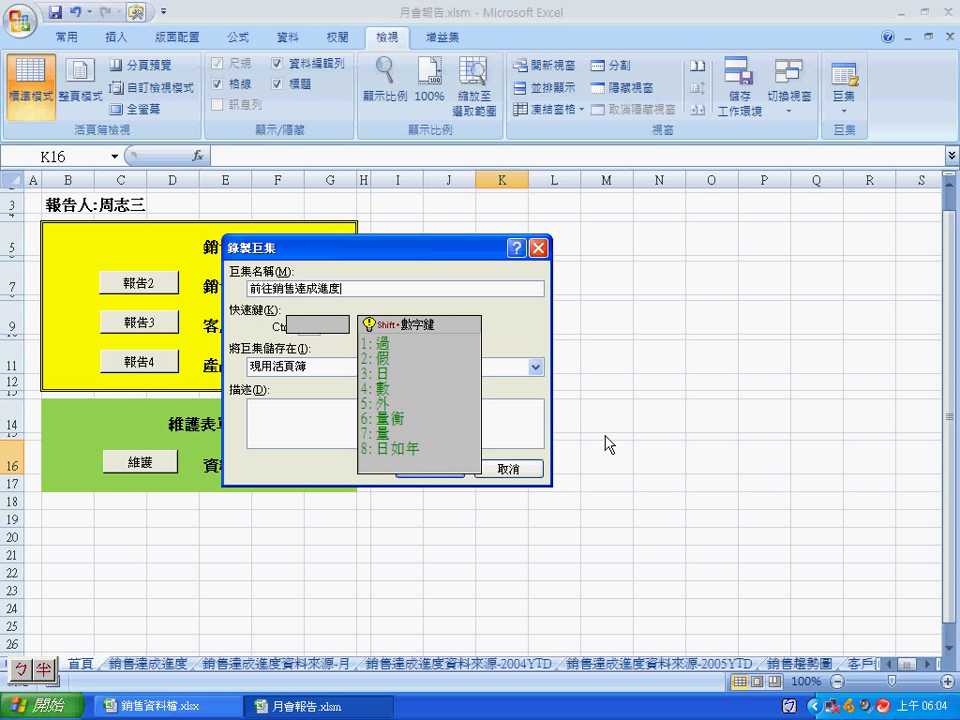
{"action": "key", "text": "ctrl+space"}
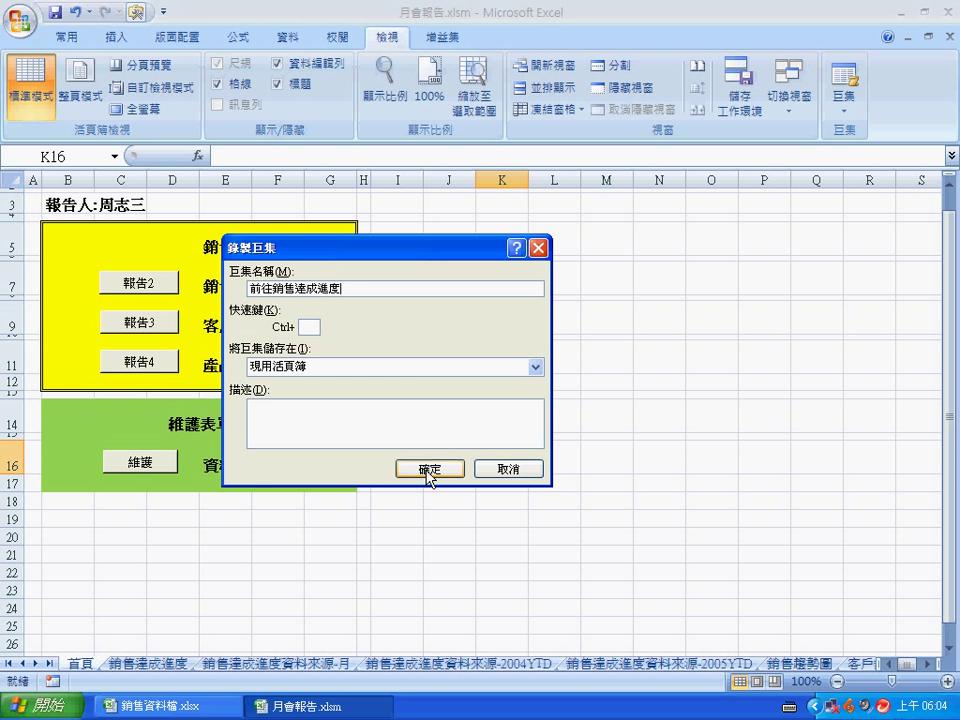
{"action": "left_click", "coordinate": [430, 469]}
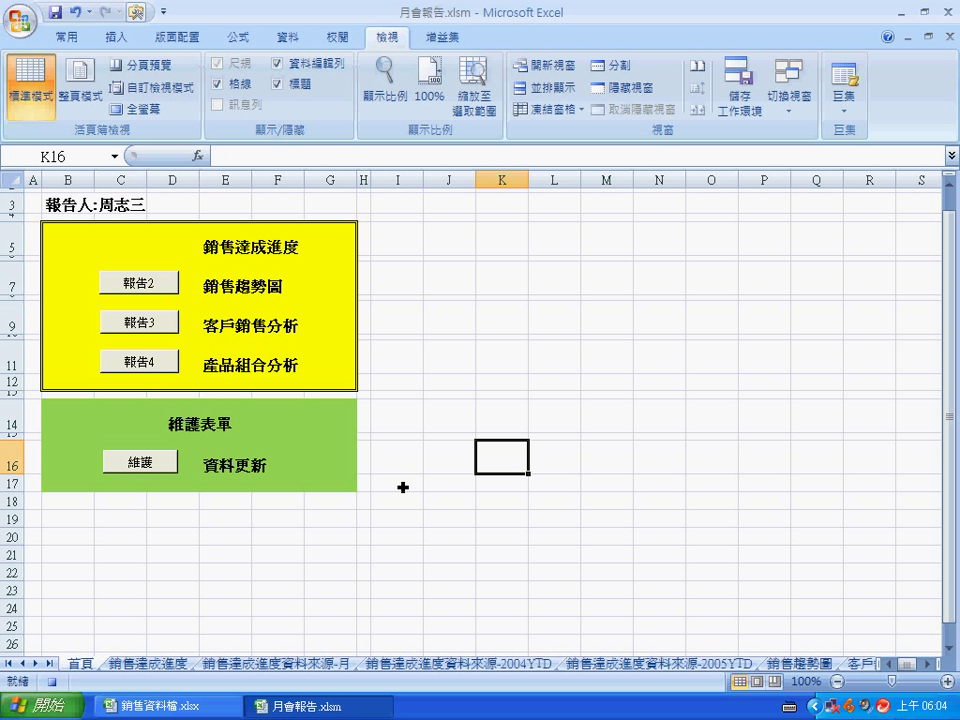
- Record switching to the 銷售達成進度 sheet, stop recording, and go back to 首頁
{"action": "left_click", "coordinate": [150, 663]}
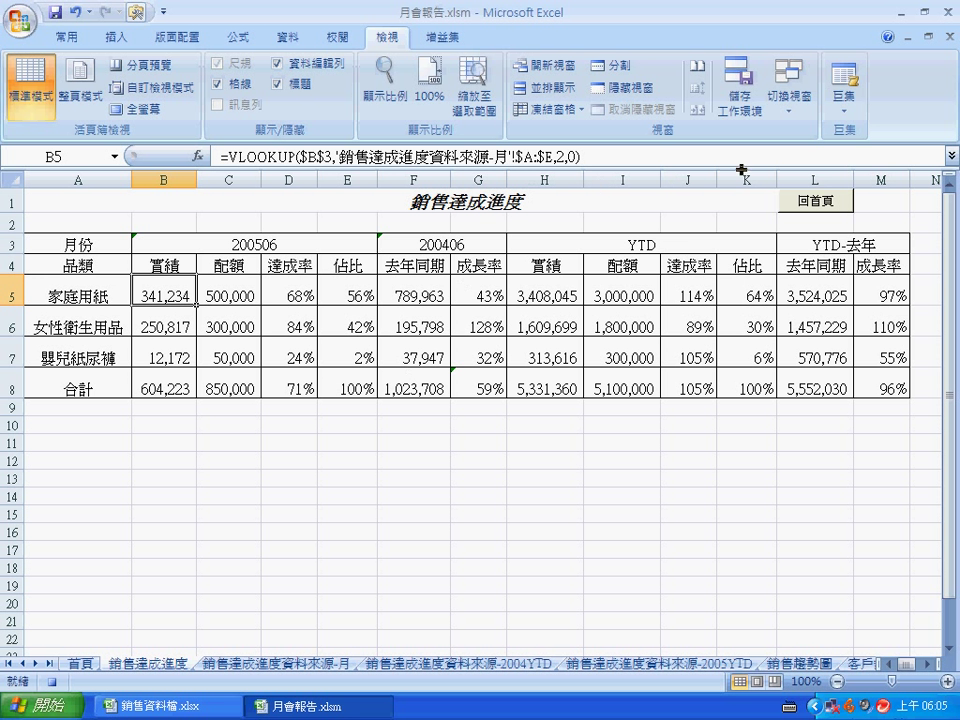
{"action": "left_click", "coordinate": [843, 108]}
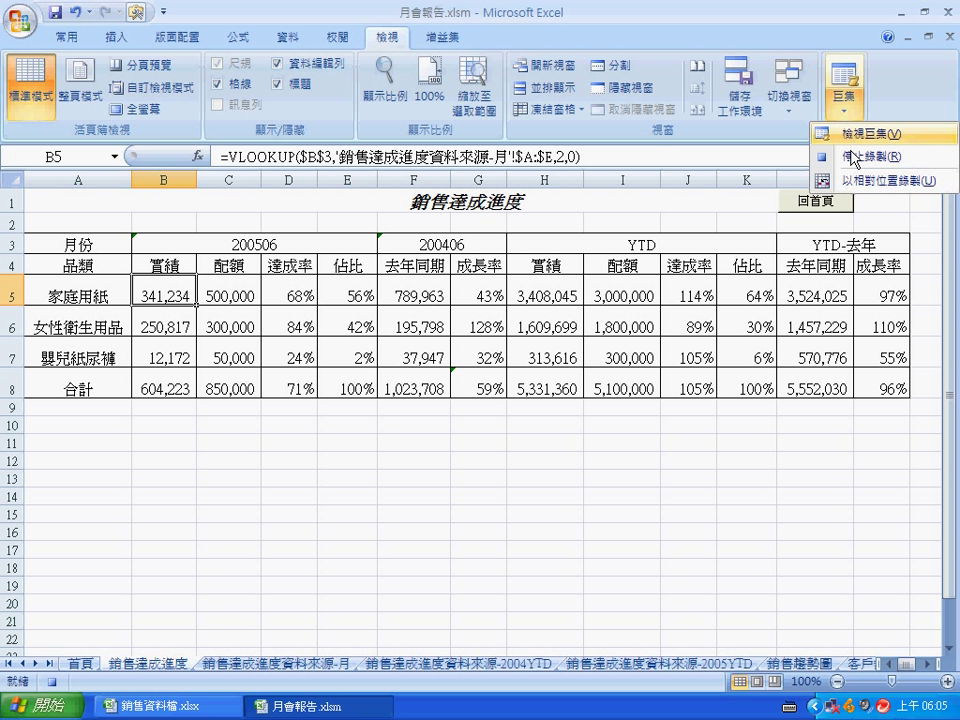
{"action": "left_click", "coordinate": [852, 157]}
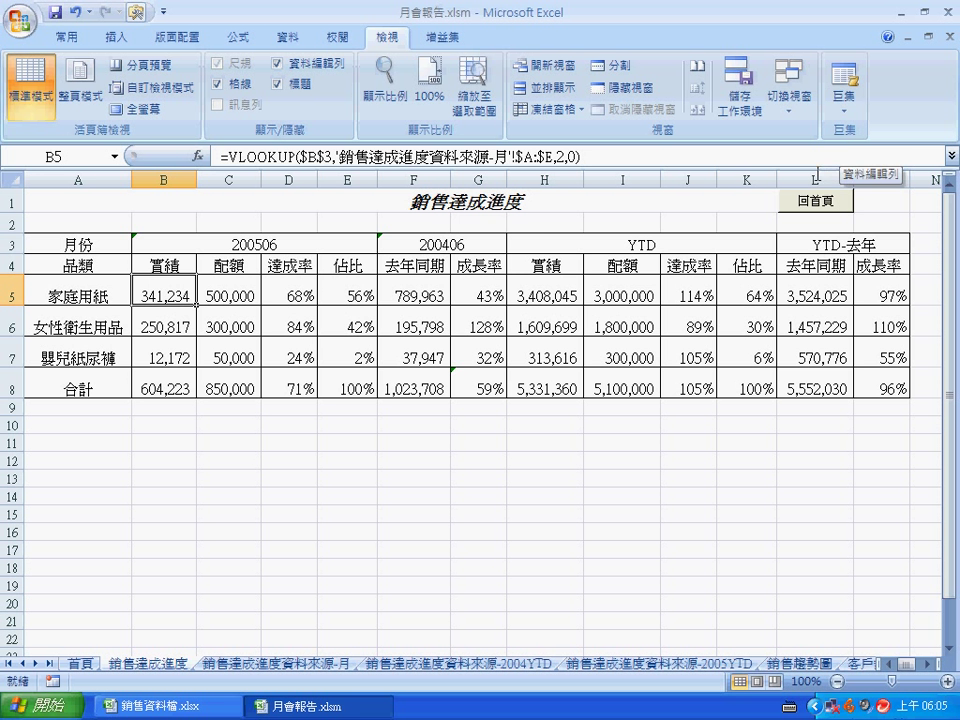
{"action": "left_click", "coordinate": [815, 202]}
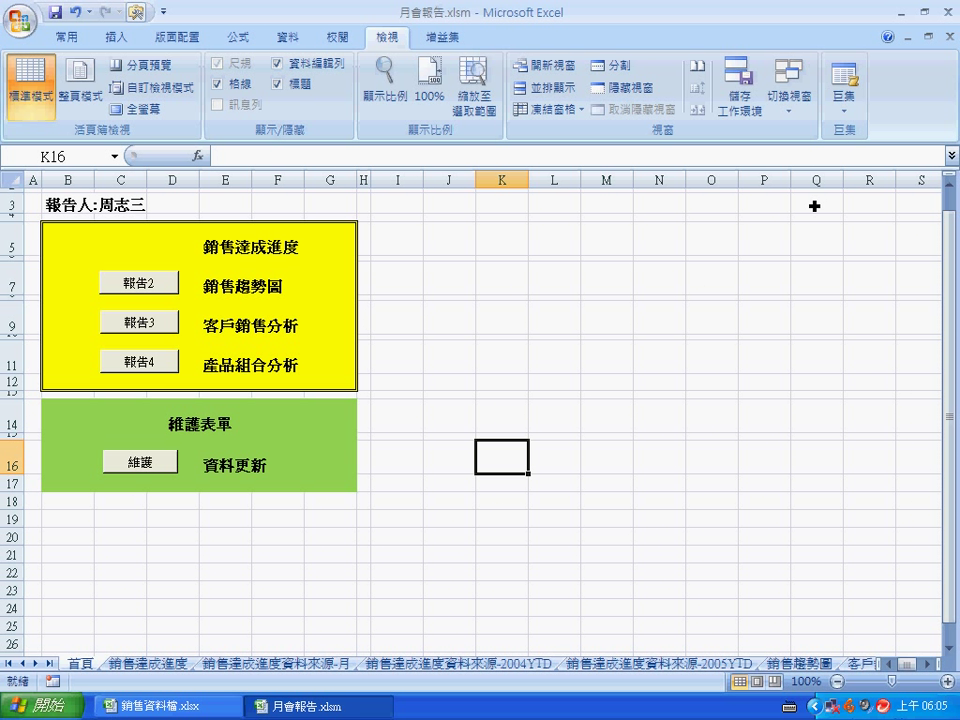
- Draw a form button at B5 and assign it the 前往銷售達成進度 macro
{"action": "left_click", "coordinate": [137, 21]}
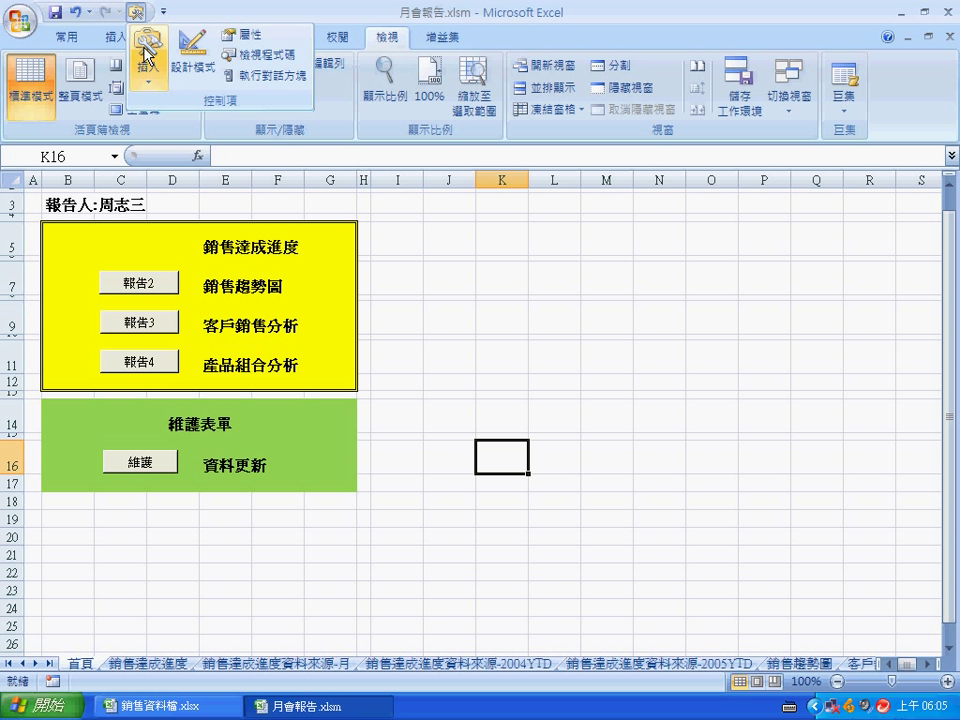
{"action": "left_click", "coordinate": [146, 58]}
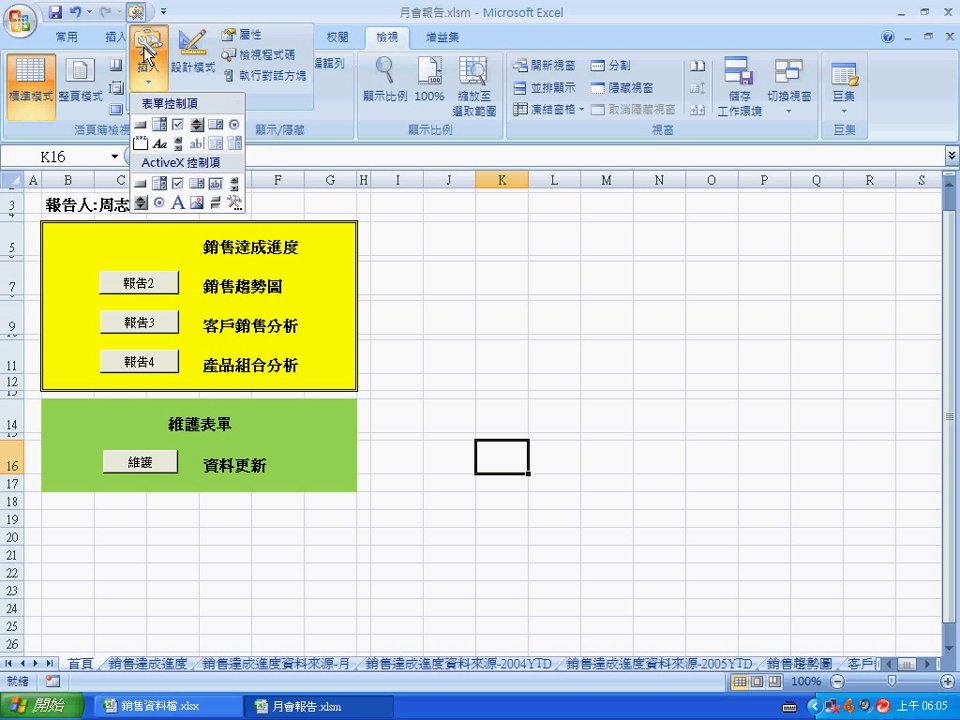
{"action": "left_click", "coordinate": [141, 126]}
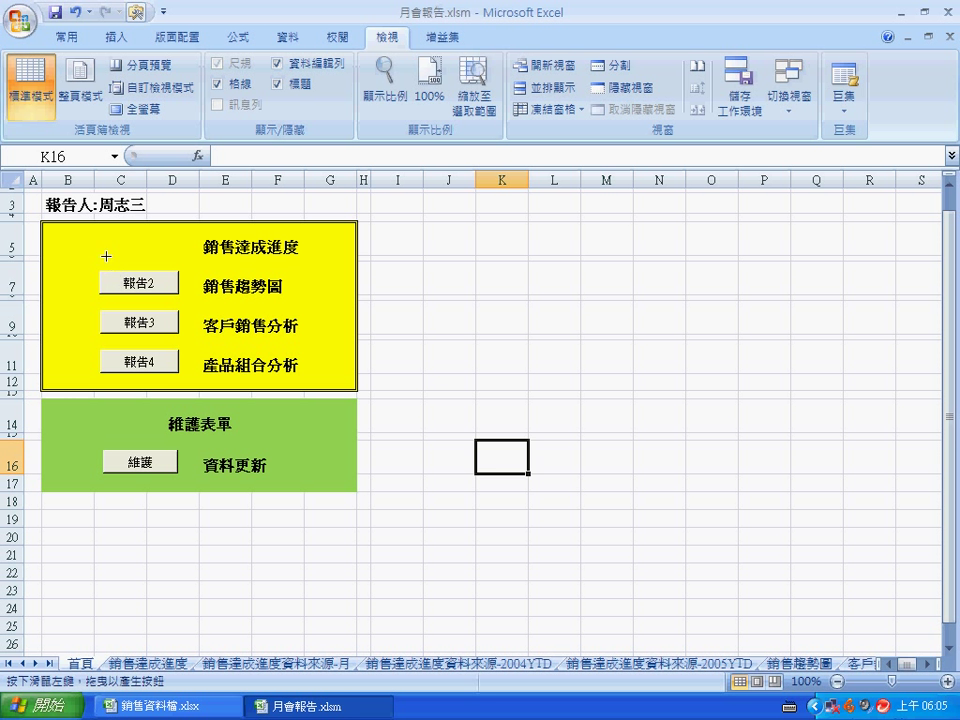
{"action": "left_click_drag", "start_coordinate": [96, 229], "coordinate": [183, 263]}
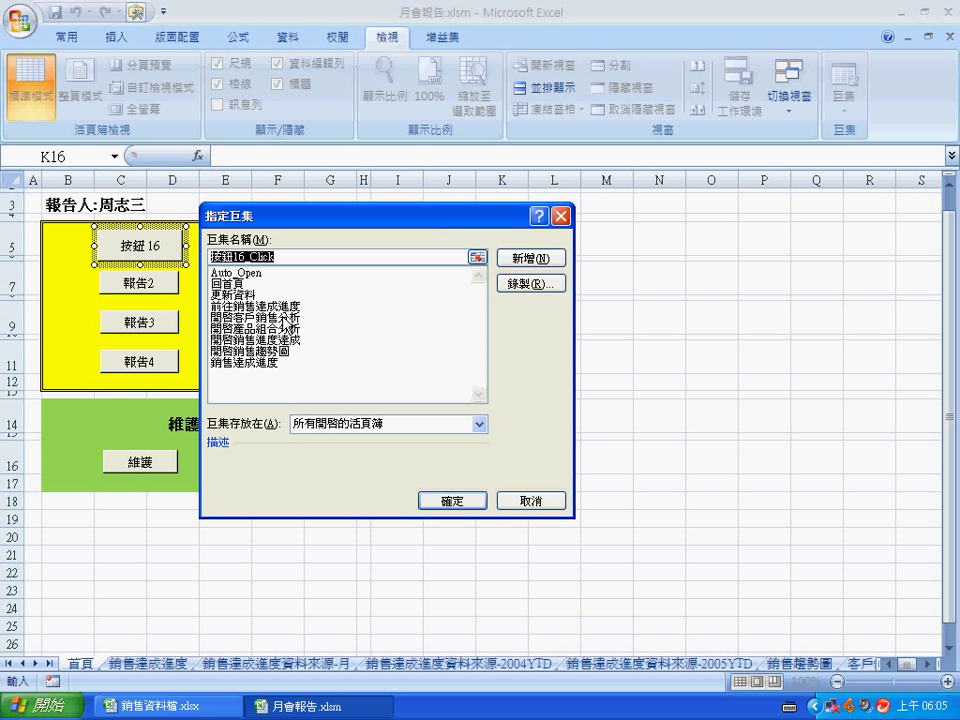
{"action": "left_click", "coordinate": [283, 307]}
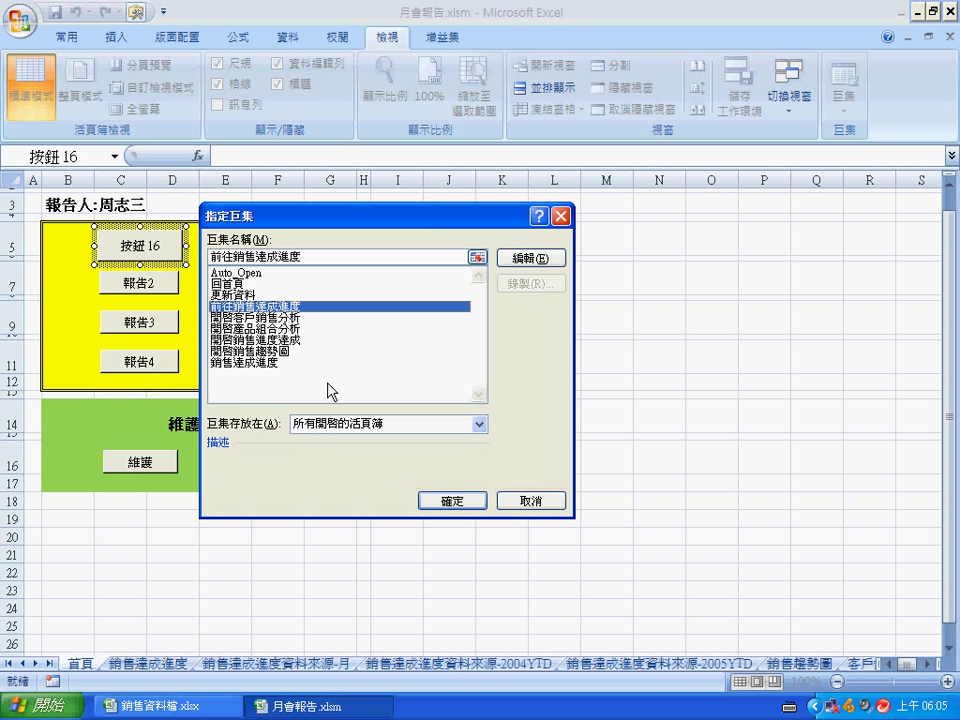
{"action": "left_click", "coordinate": [445, 500]}
{"action": "left_click", "coordinate": [484, 463]}
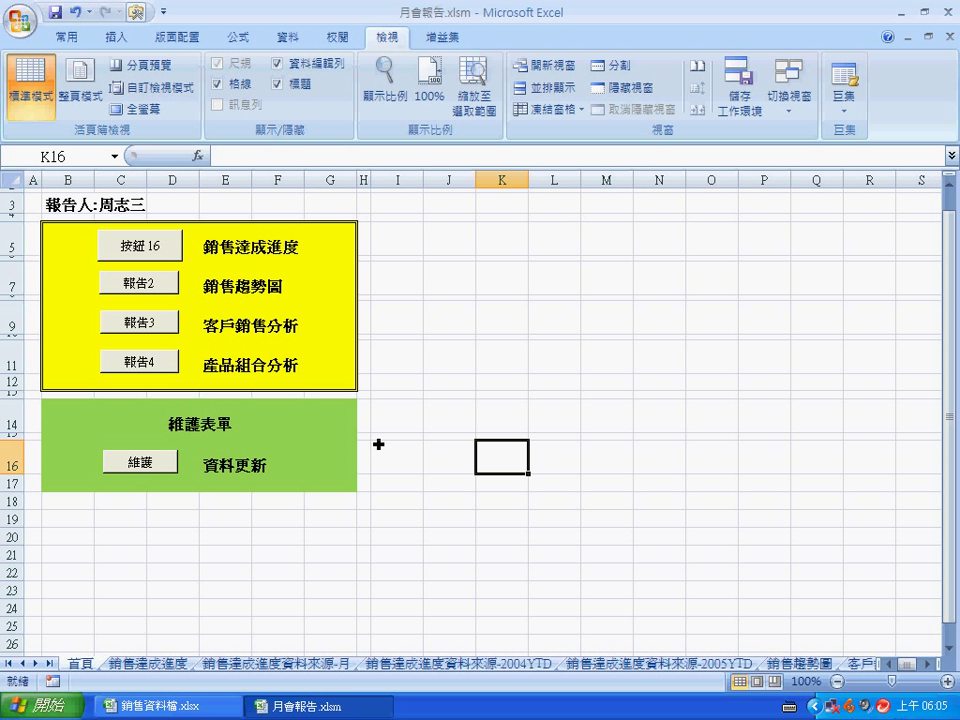
{"action": "left_click", "coordinate": [157, 257]}
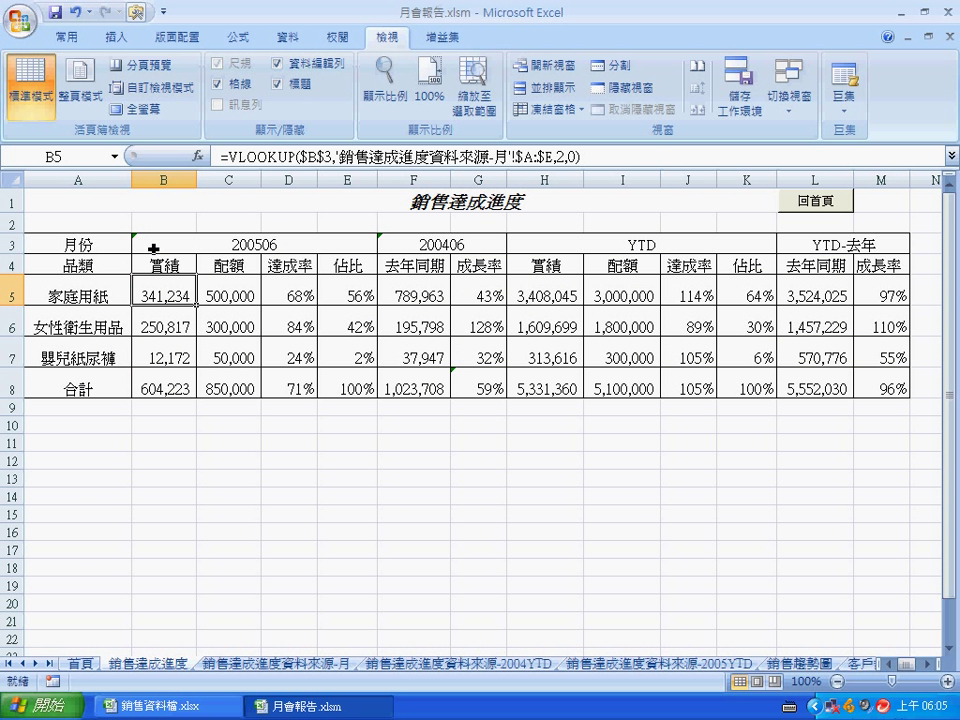
{"action": "left_click", "coordinate": [800, 200]}
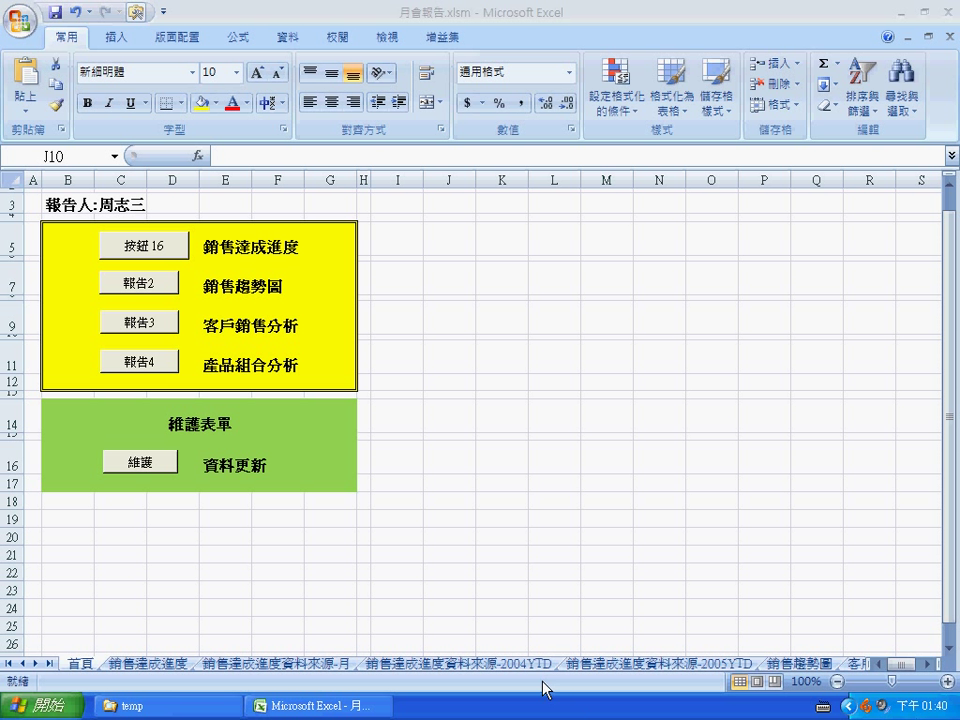
- Run the 維護 button on 首頁 to open the Access maintenance console
{"action": "left_click", "coordinate": [150, 466]}
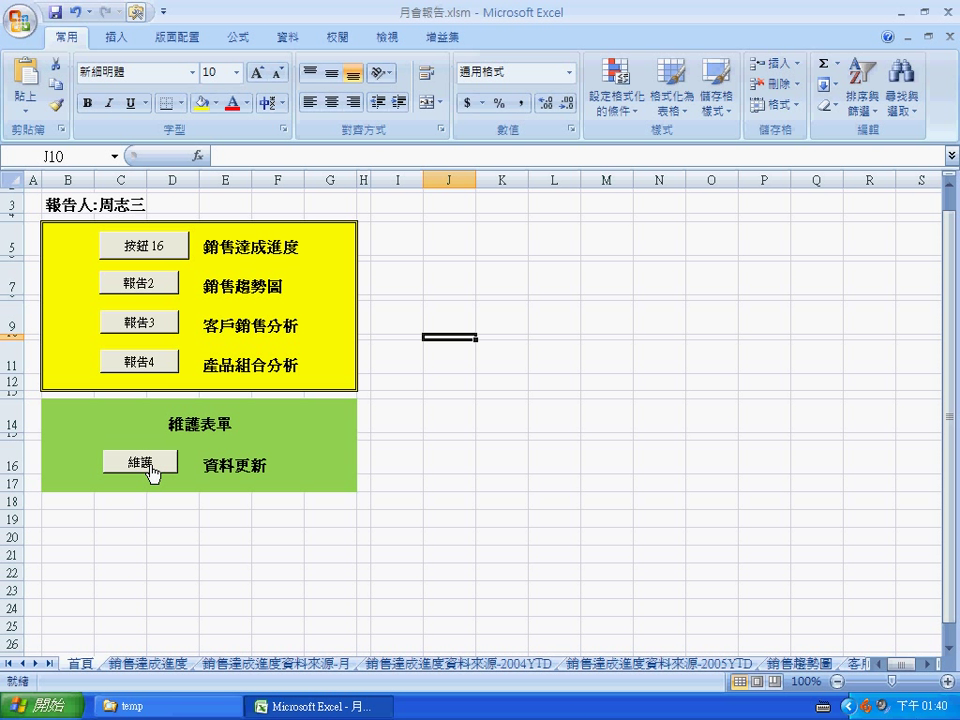
{"action": "left_click", "coordinate": [150, 466]}
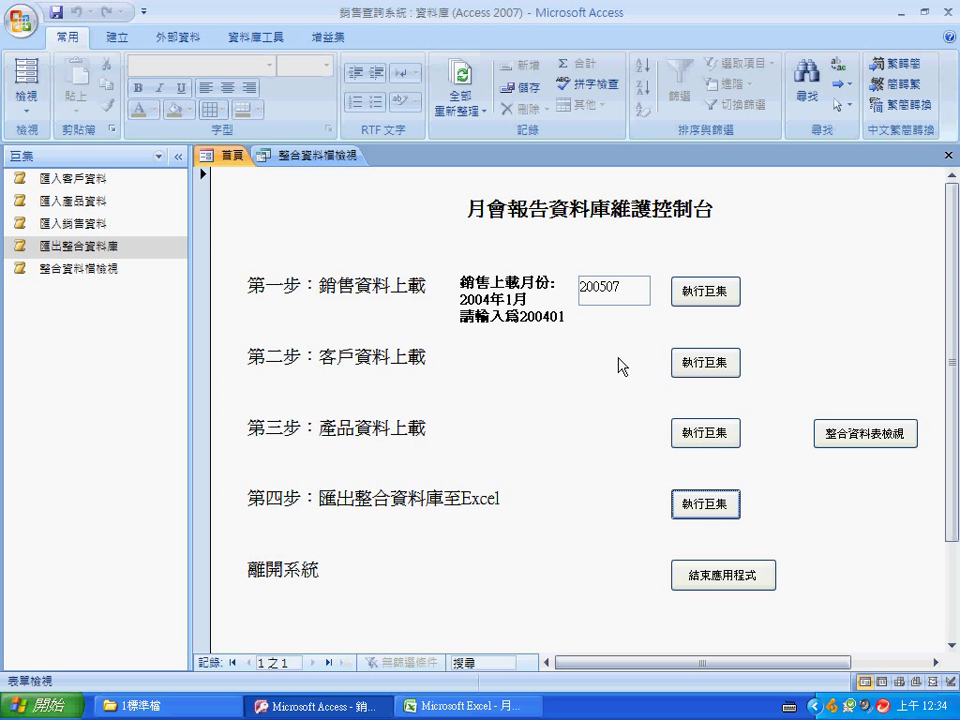
- Run the step 1–3 imports of 200507 sales, customer and product data
{"action": "left_click", "coordinate": [697, 282]}
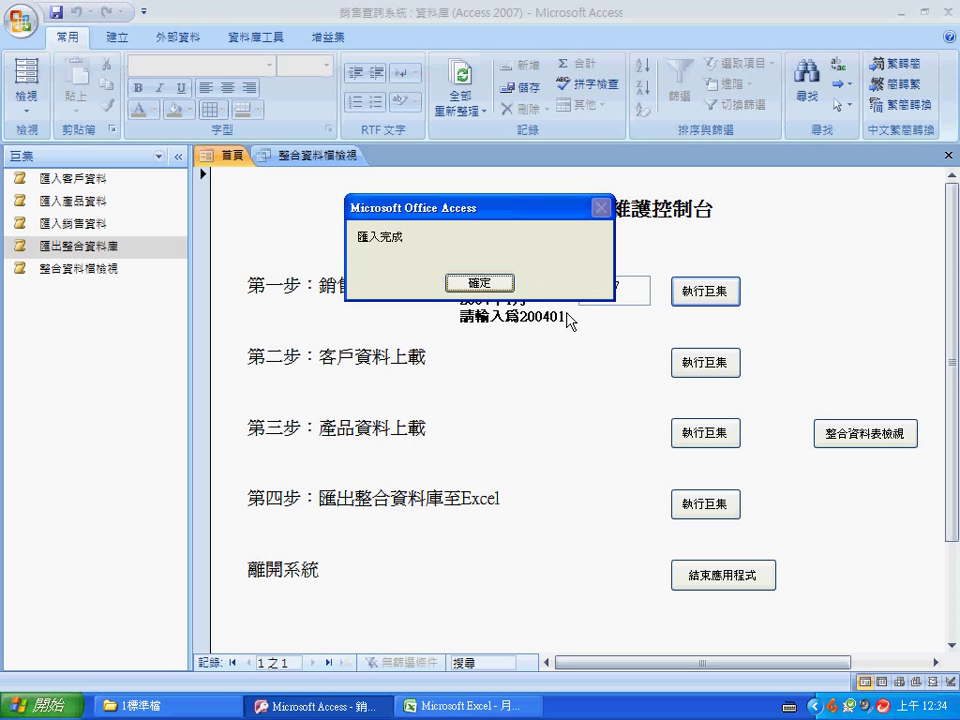
{"action": "key", "text": "Return"}
{"action": "left_click", "coordinate": [705, 368]}
{"action": "left_click", "coordinate": [480, 284]}
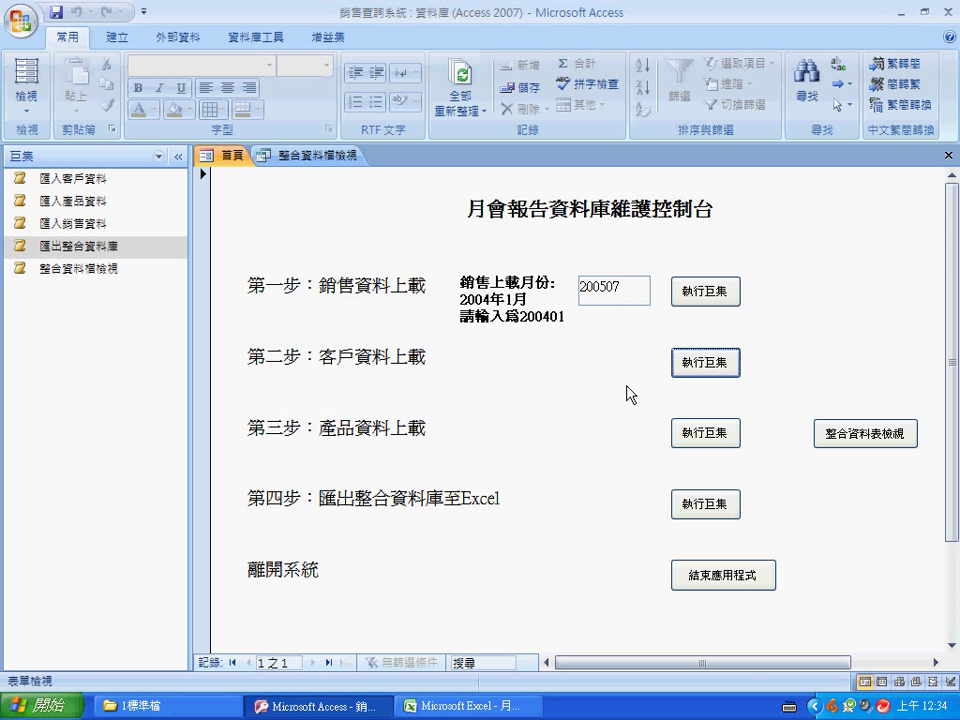
{"action": "key", "text": "Tab"}
{"action": "key", "text": "Return"}
{"action": "key", "text": "Return"}
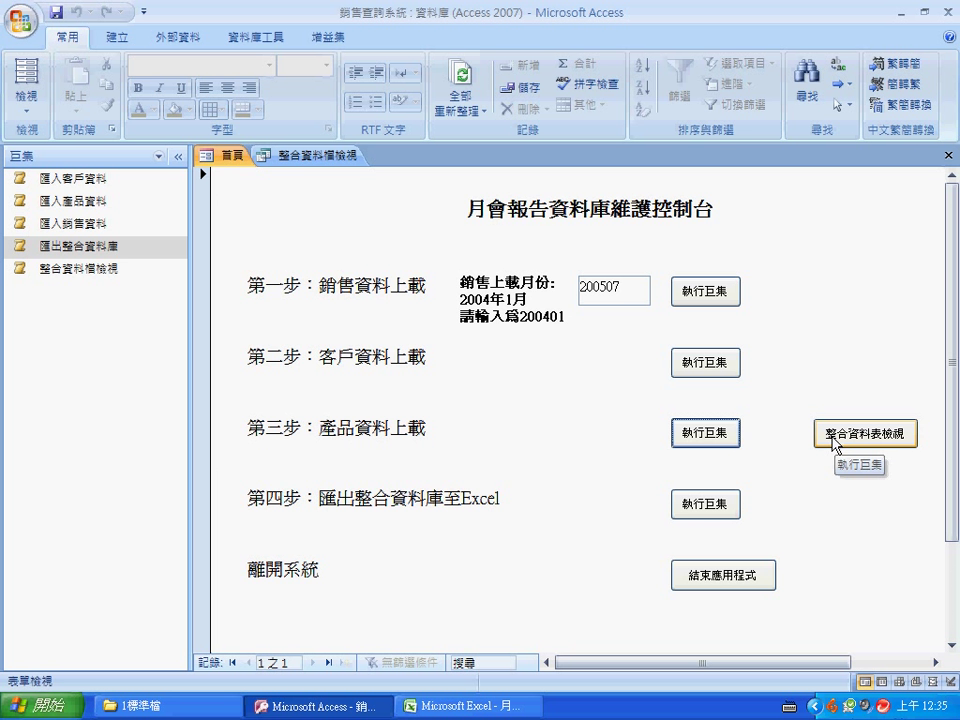
- Check the consolidated monthly sales totals, then export the consolidated database to Excel
{"action": "left_click", "coordinate": [838, 440]}
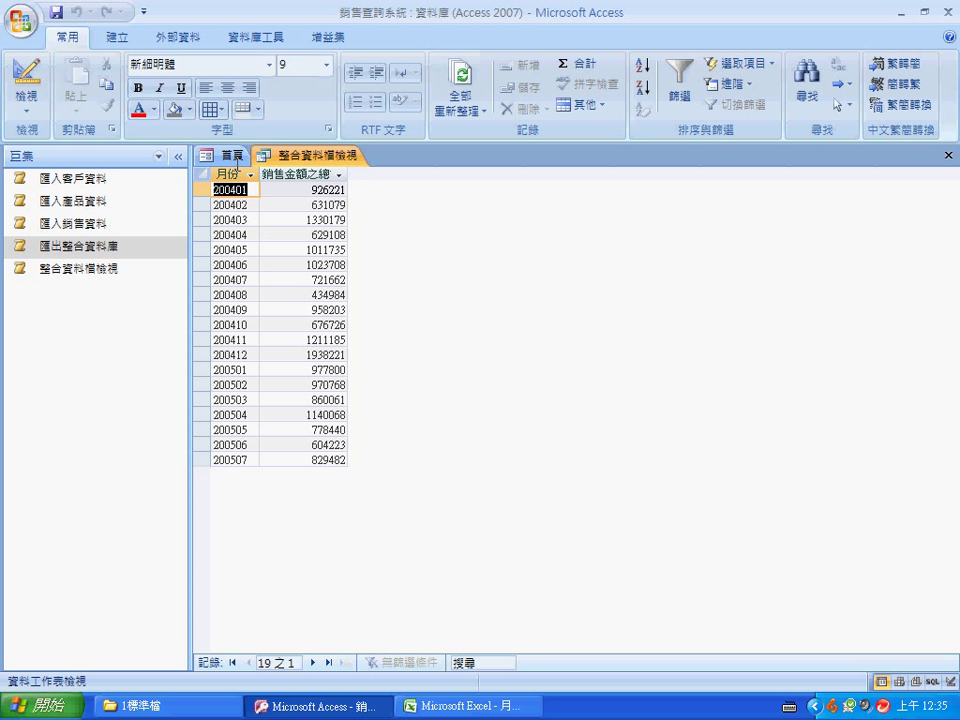
{"action": "left_click", "coordinate": [228, 155]}
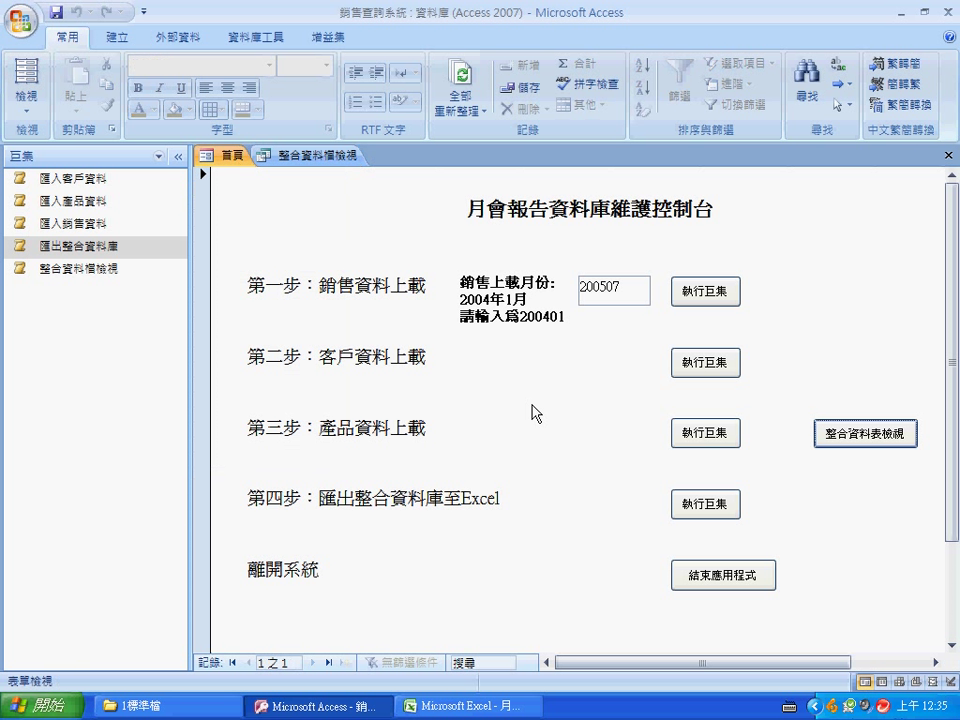
{"action": "left_click", "coordinate": [706, 517]}
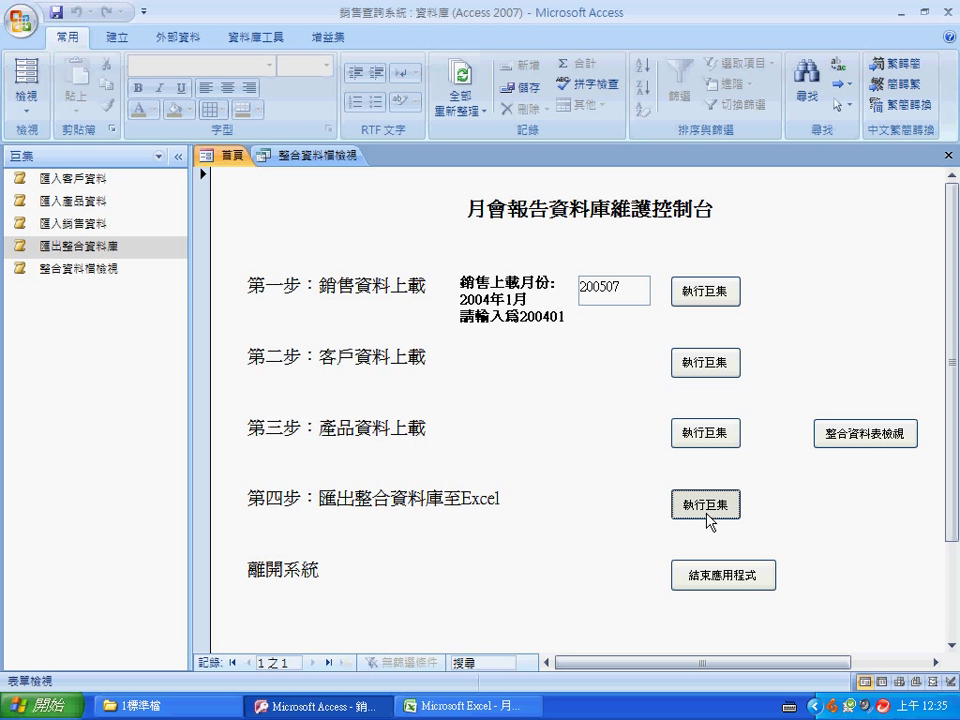